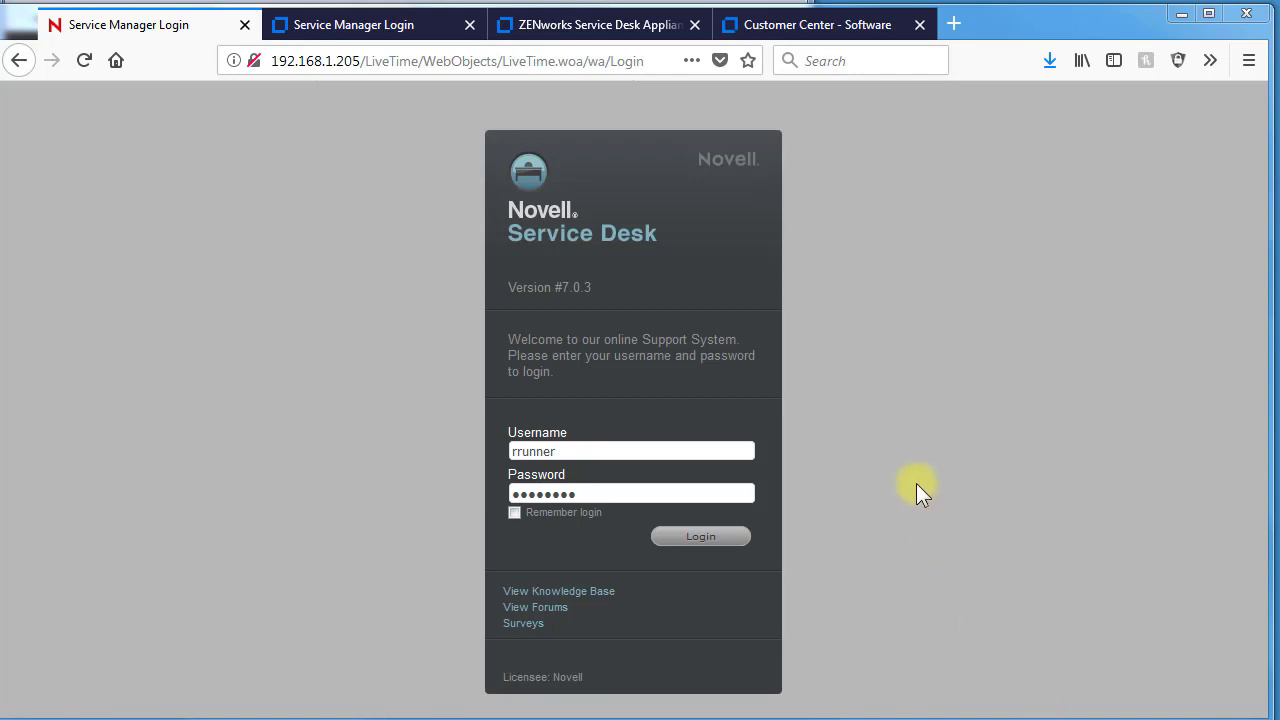
# Show the newer Service Manager login page, then bring the appliance's virtual machine console forward.
pyautogui.click(347, 24)
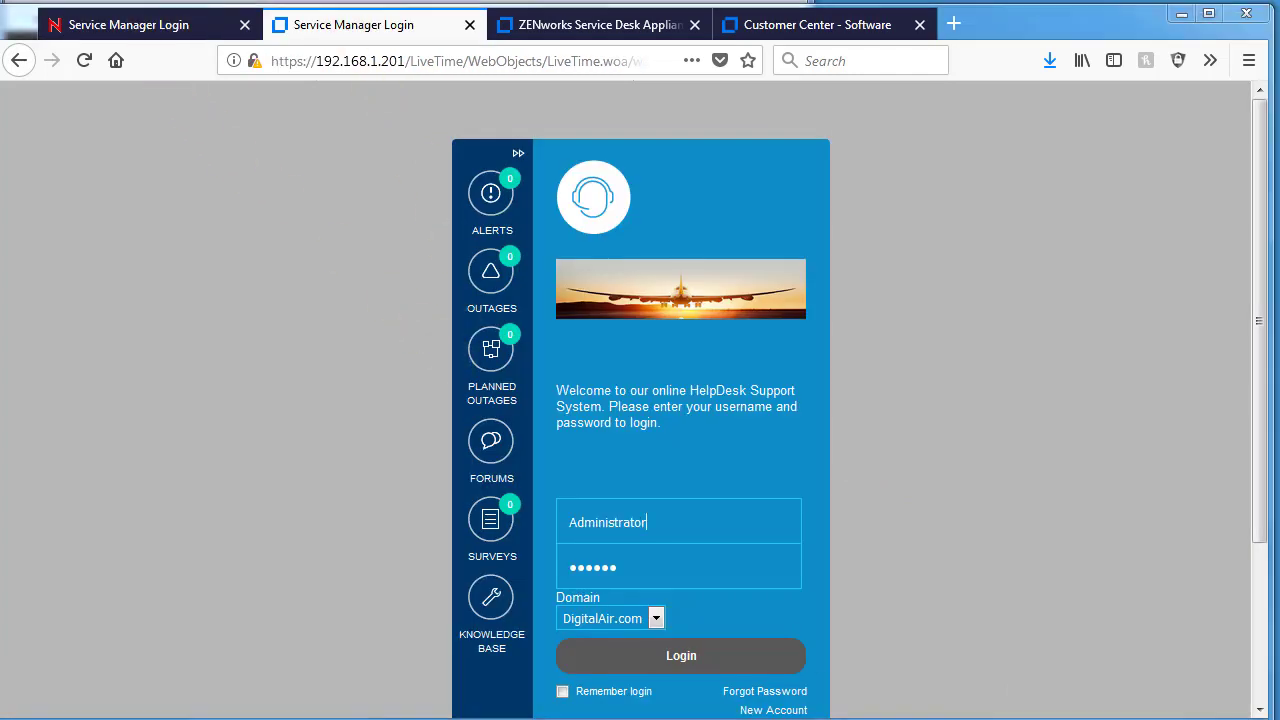
pyautogui.hotkey('alt', 'Tab')
pyautogui.click(368, 336)
# On the older vNSD703 appliance, browse the management (1) and Service Desk (2) submenus, then return.
pyautogui.hotkey('ctrl', 'Tab')
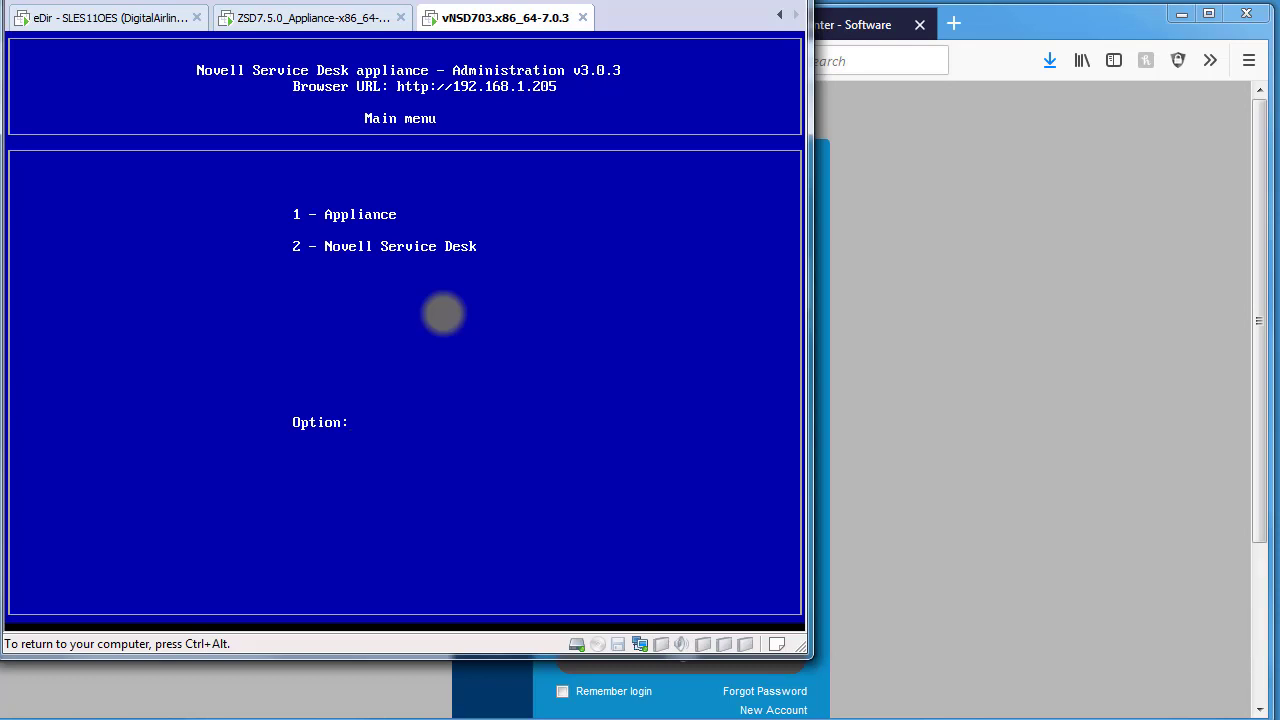
pyautogui.write('1')
pyautogui.press('Return')
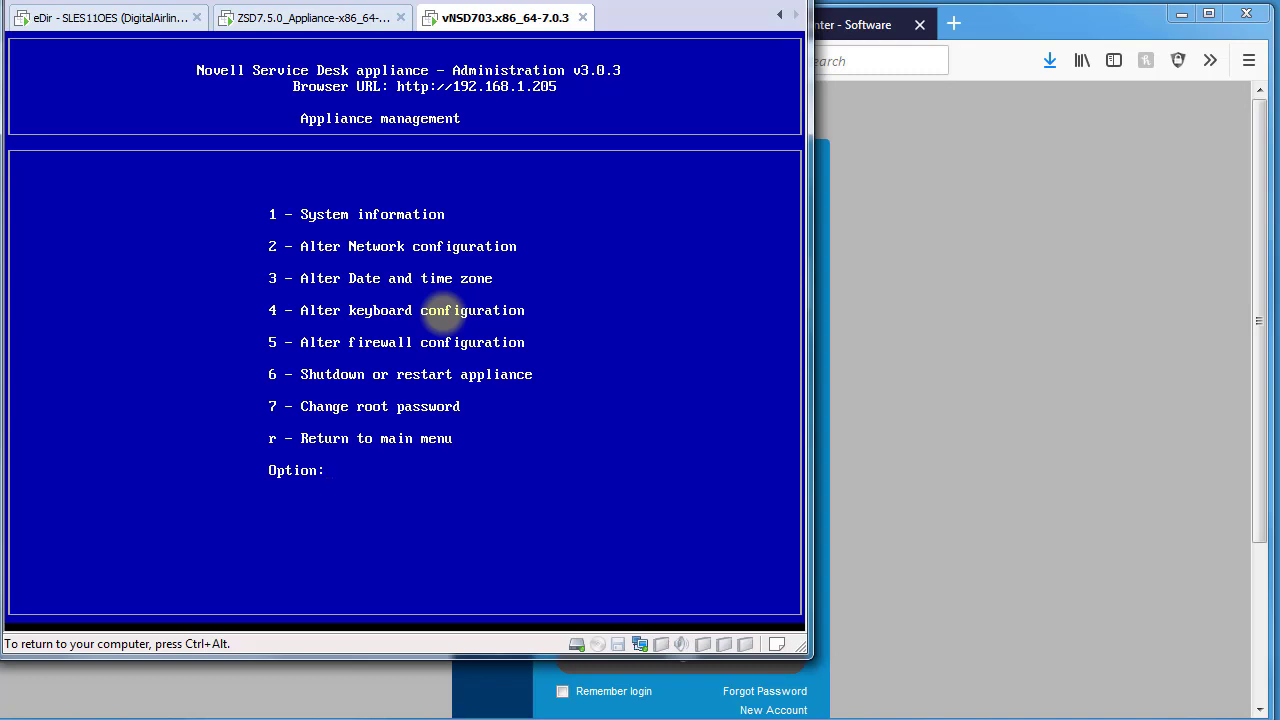
pyautogui.write('r')
pyautogui.press('Return')
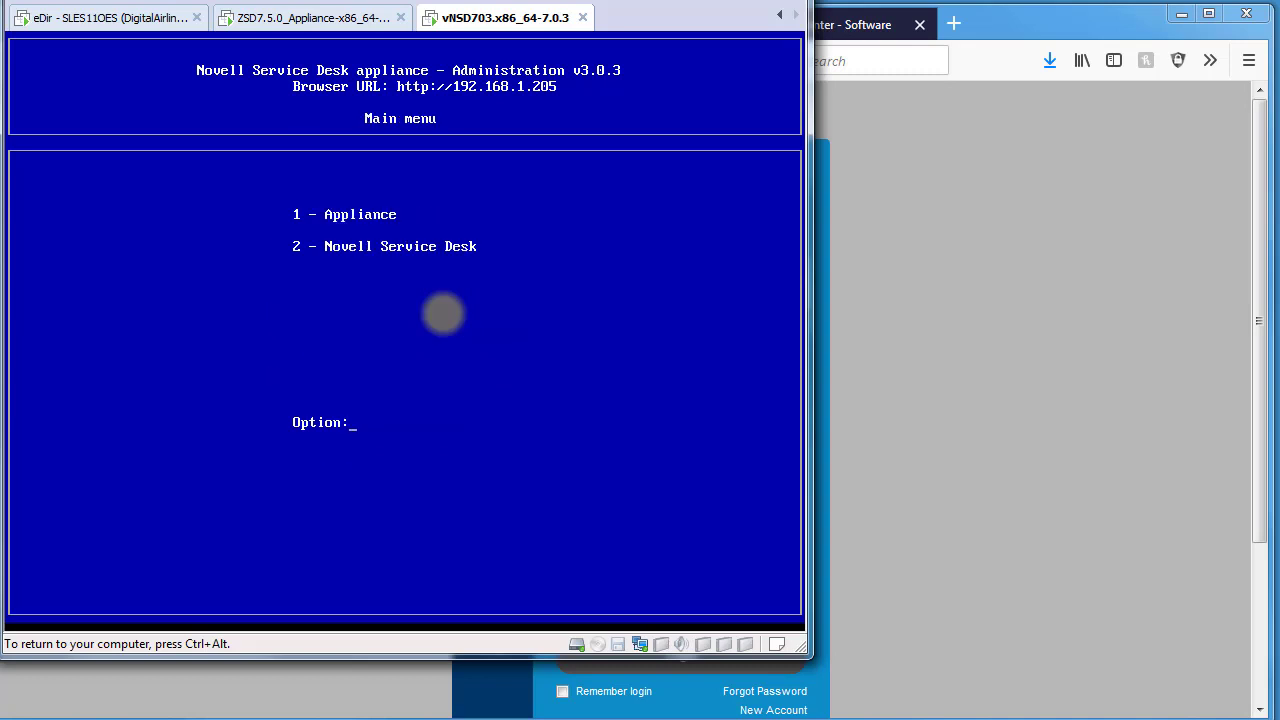
pyautogui.write('2')
pyautogui.press('Return')
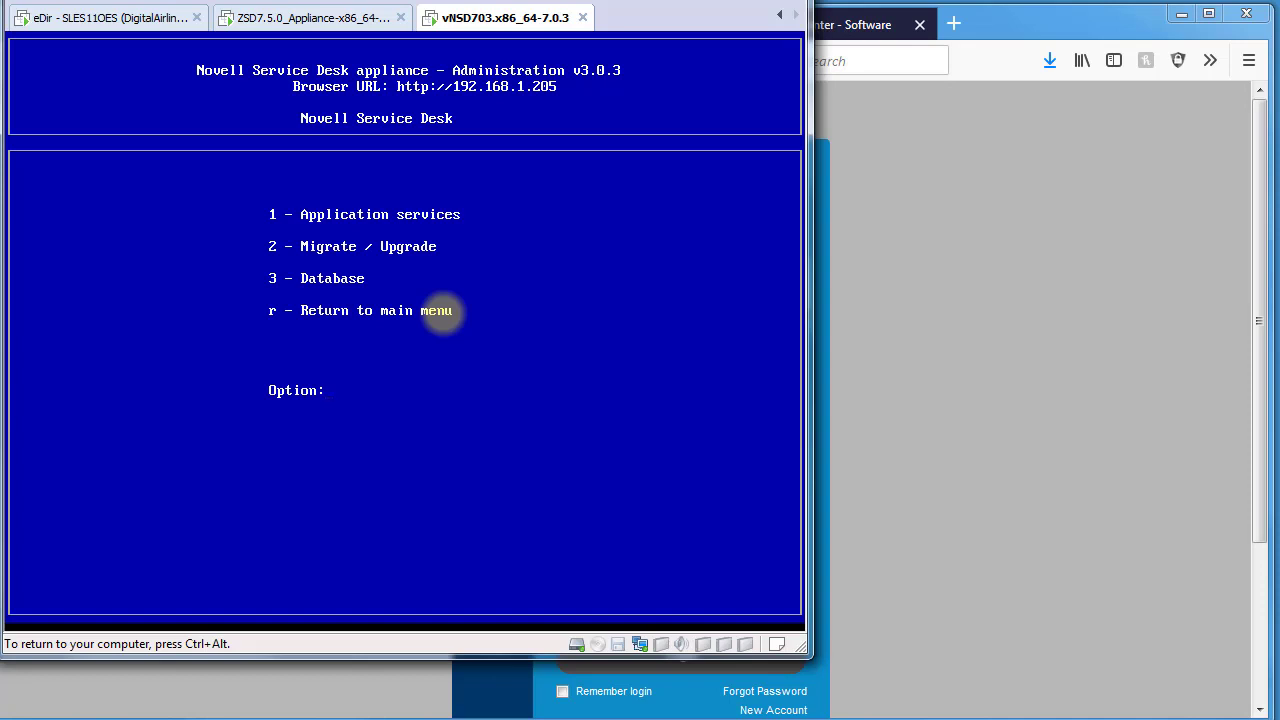
pyautogui.write('r')
pyautogui.press('Return')
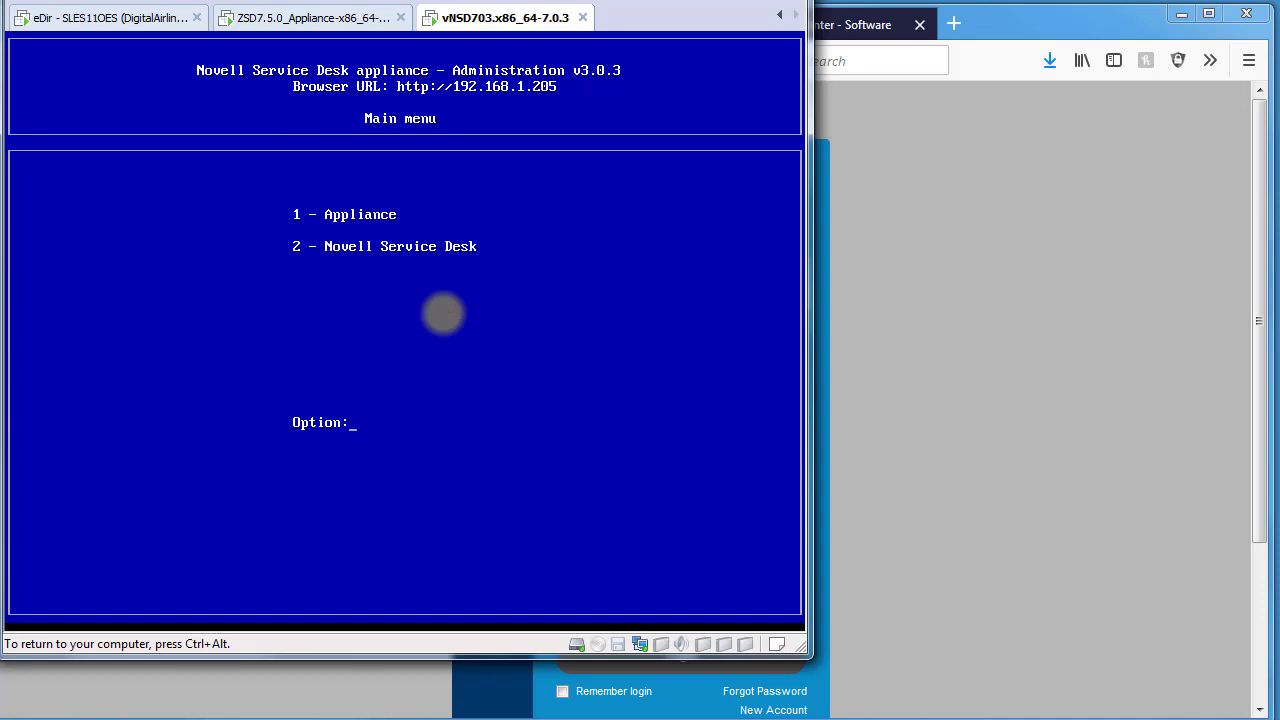
# Switch to the ZSD7.5.0 virtual machine and wake its console to show the 9443 configuration URLs.
pyautogui.hotkey('ctrl', 'alt')
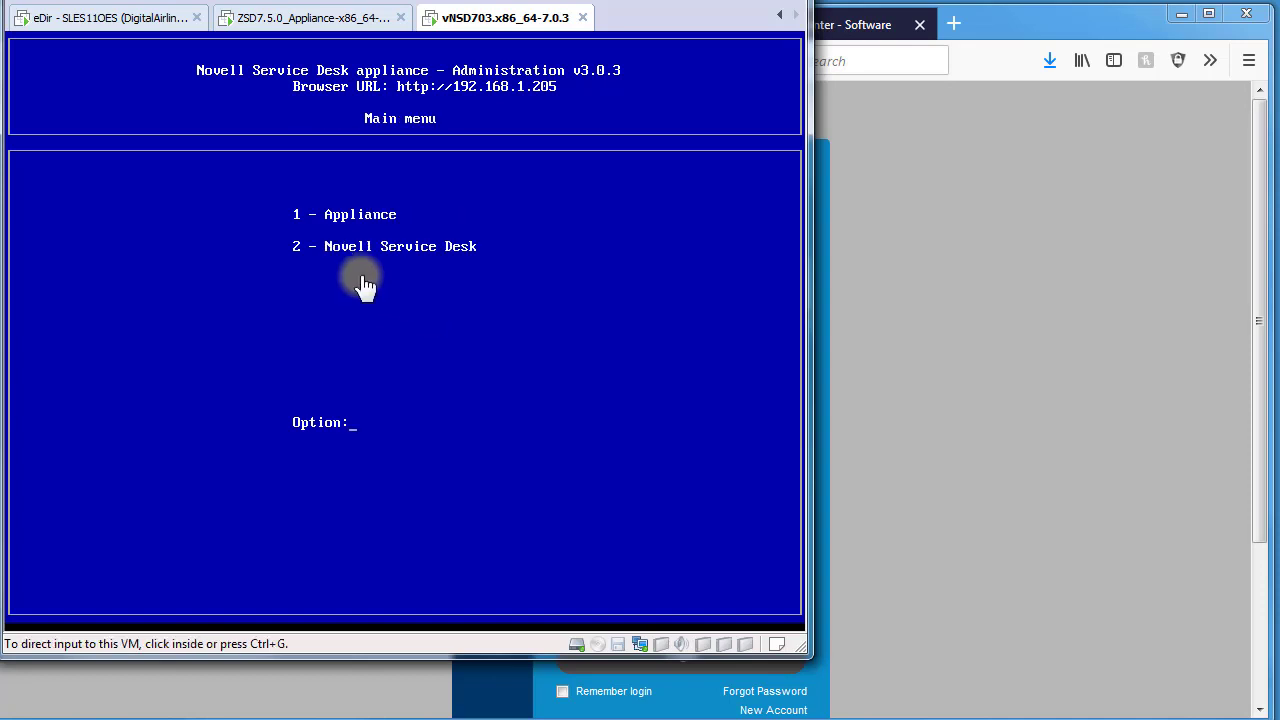
pyautogui.click(305, 18)
pyautogui.click(331, 343)
pyautogui.press('Up')
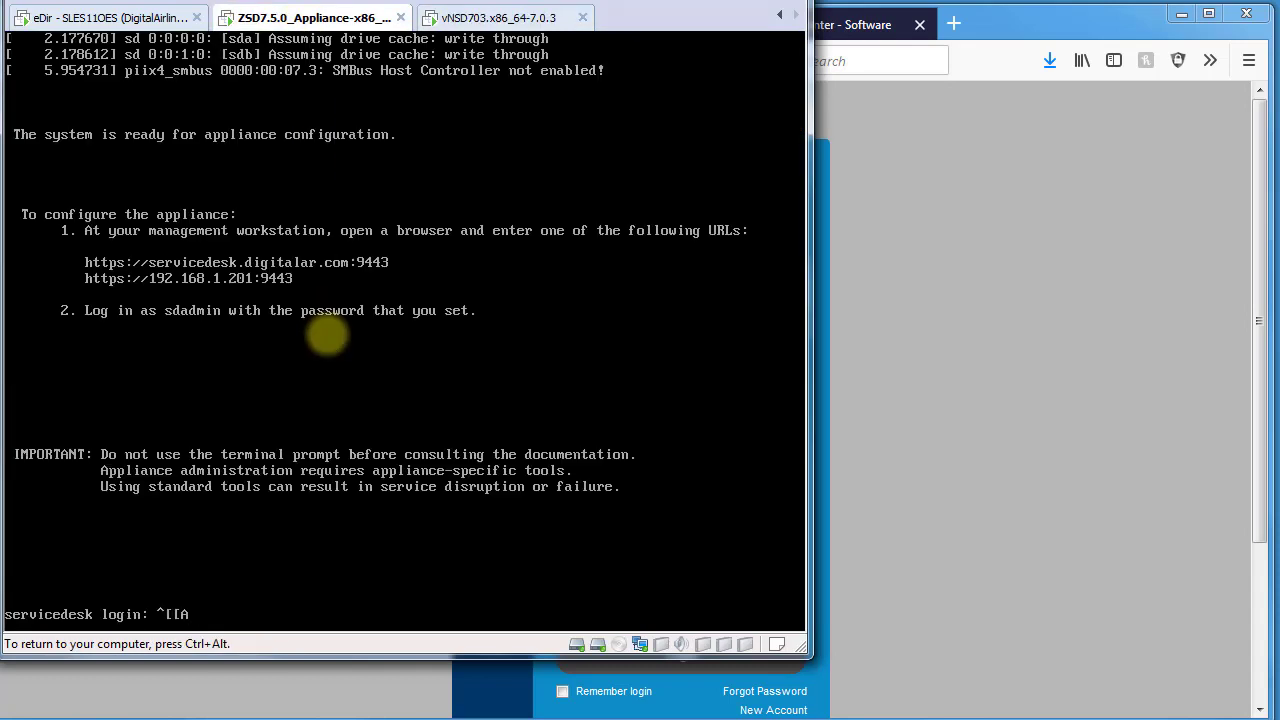
pyautogui.press('BackSpace')
pyautogui.press('BackSpace')
pyautogui.press('BackSpace')
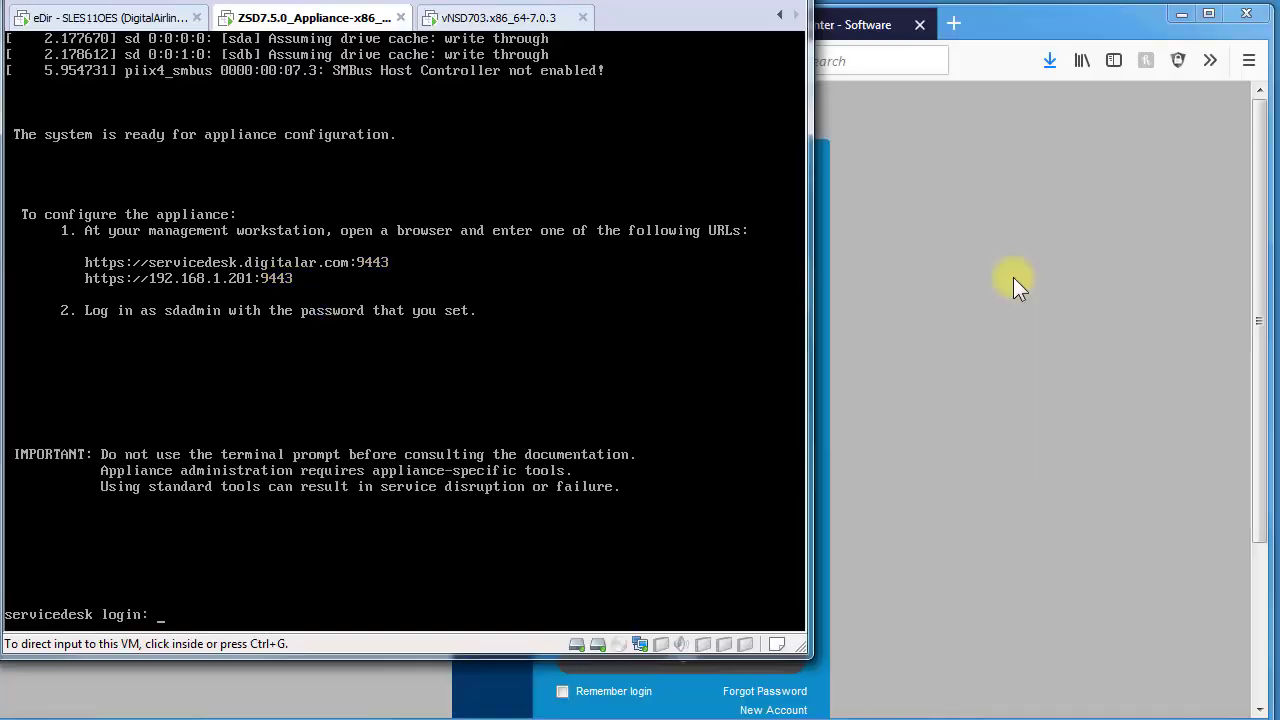
# Sign in to the ZENworks appliance administration page with the saved sdadmin login.
pyautogui.click(1013, 277)
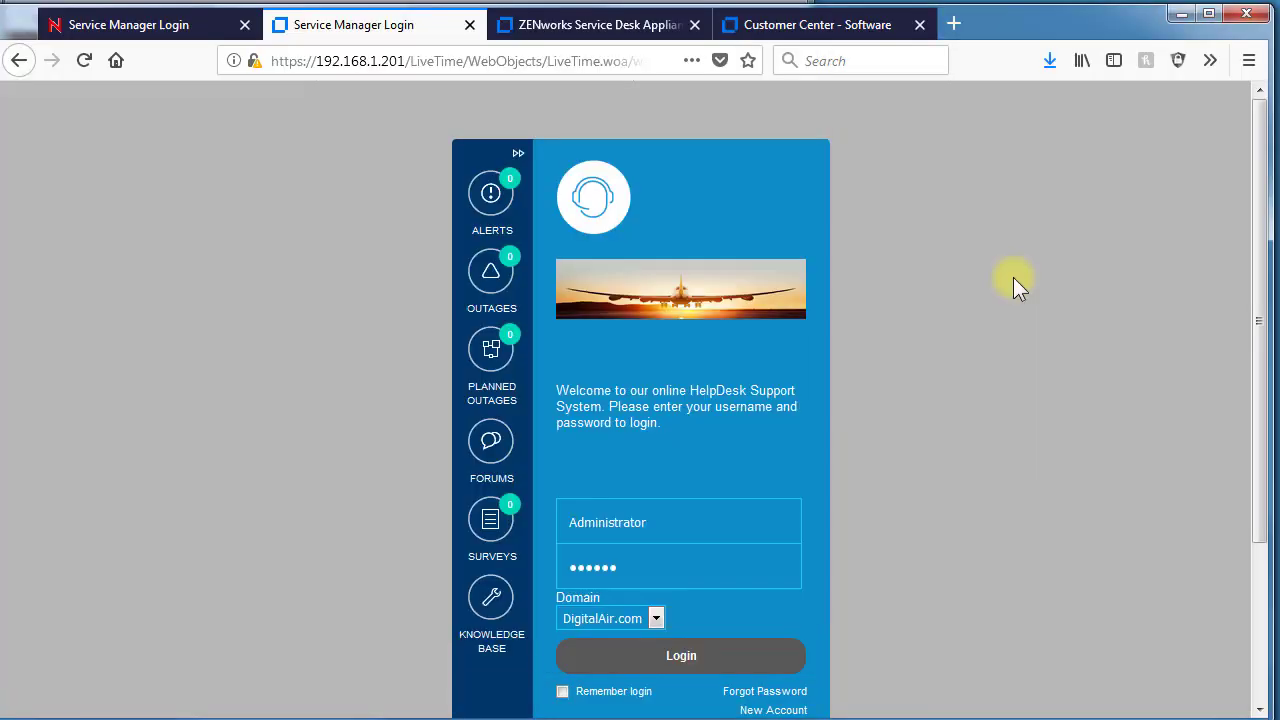
pyautogui.click(617, 28)
pyautogui.click(601, 503)
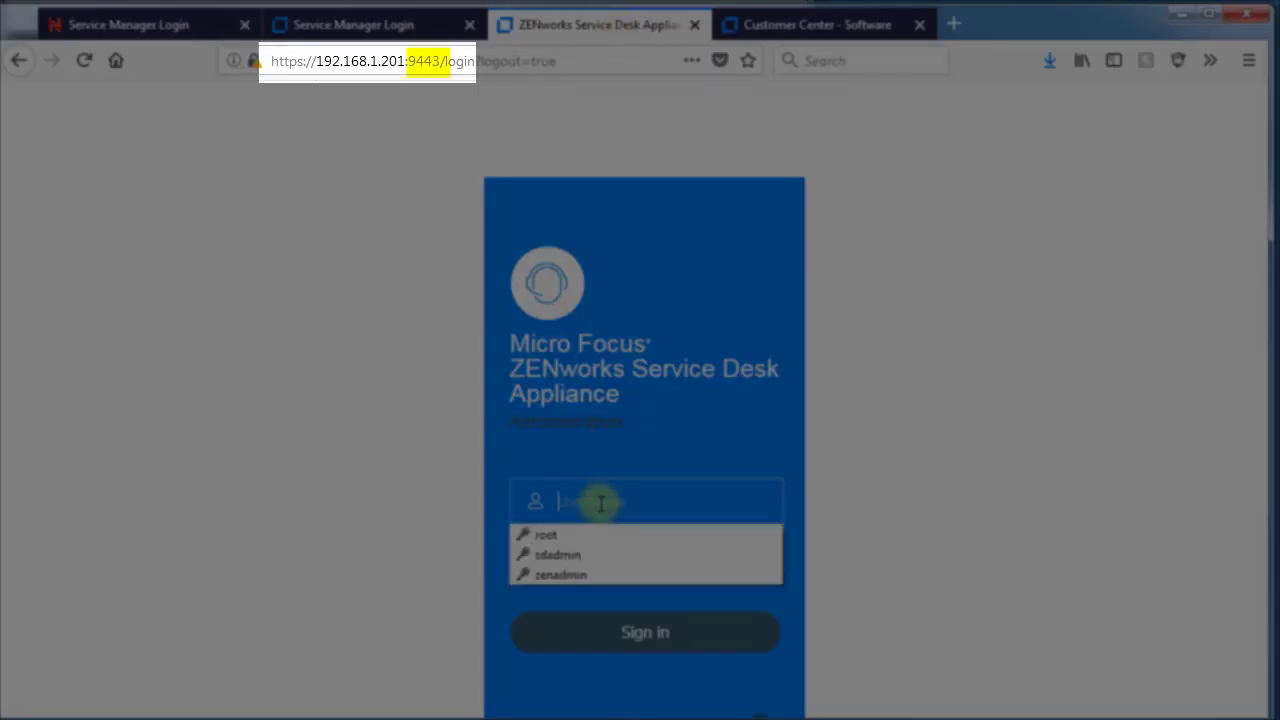
pyautogui.write('sdadmin')
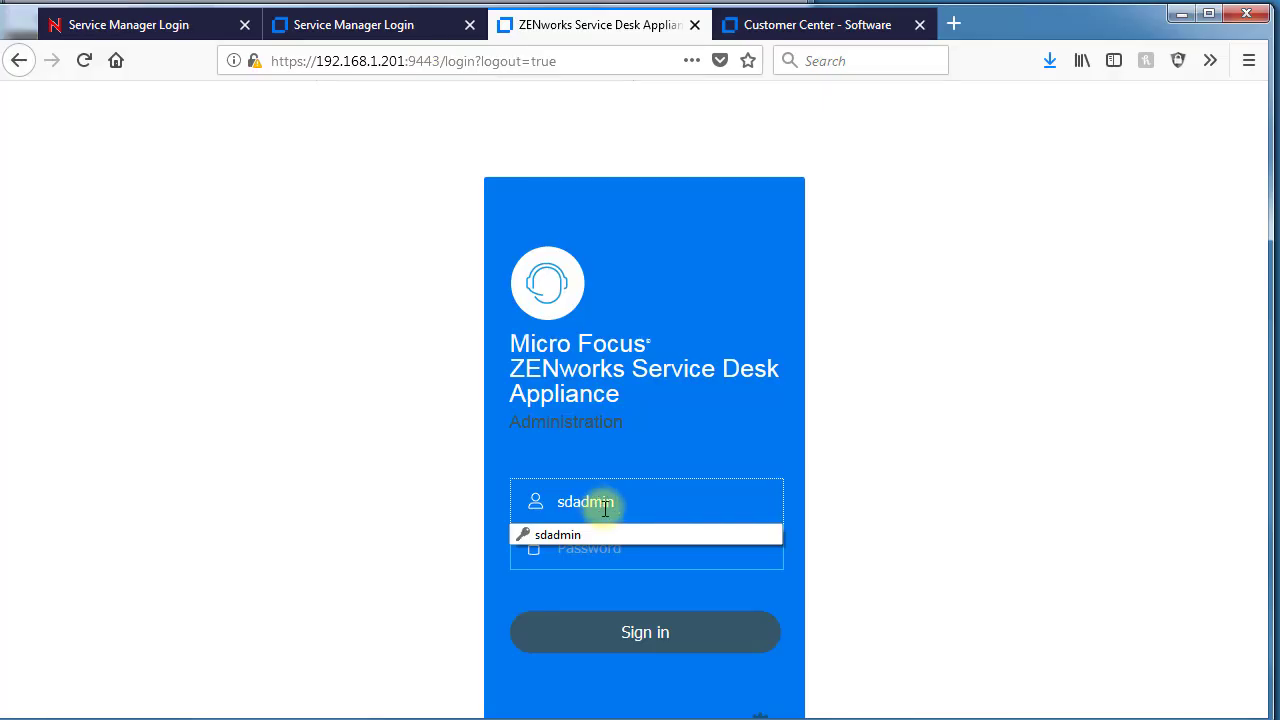
pyautogui.click(594, 536)
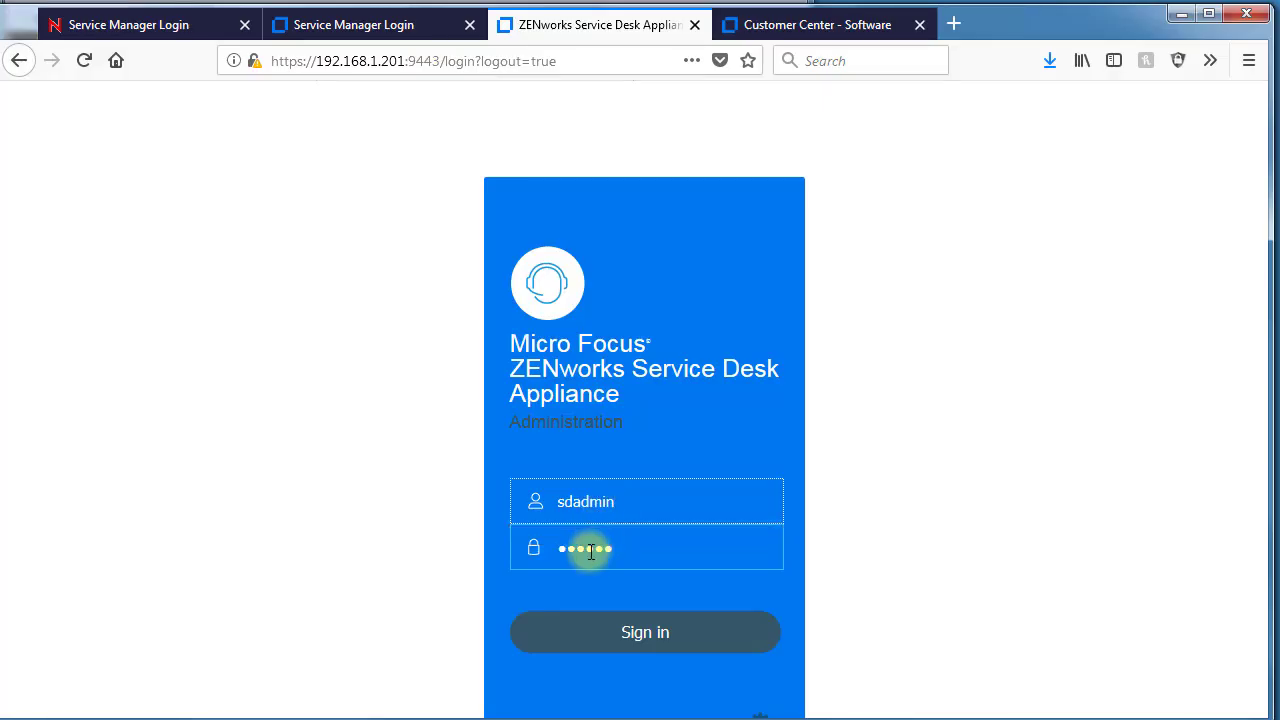
pyautogui.click(613, 648)
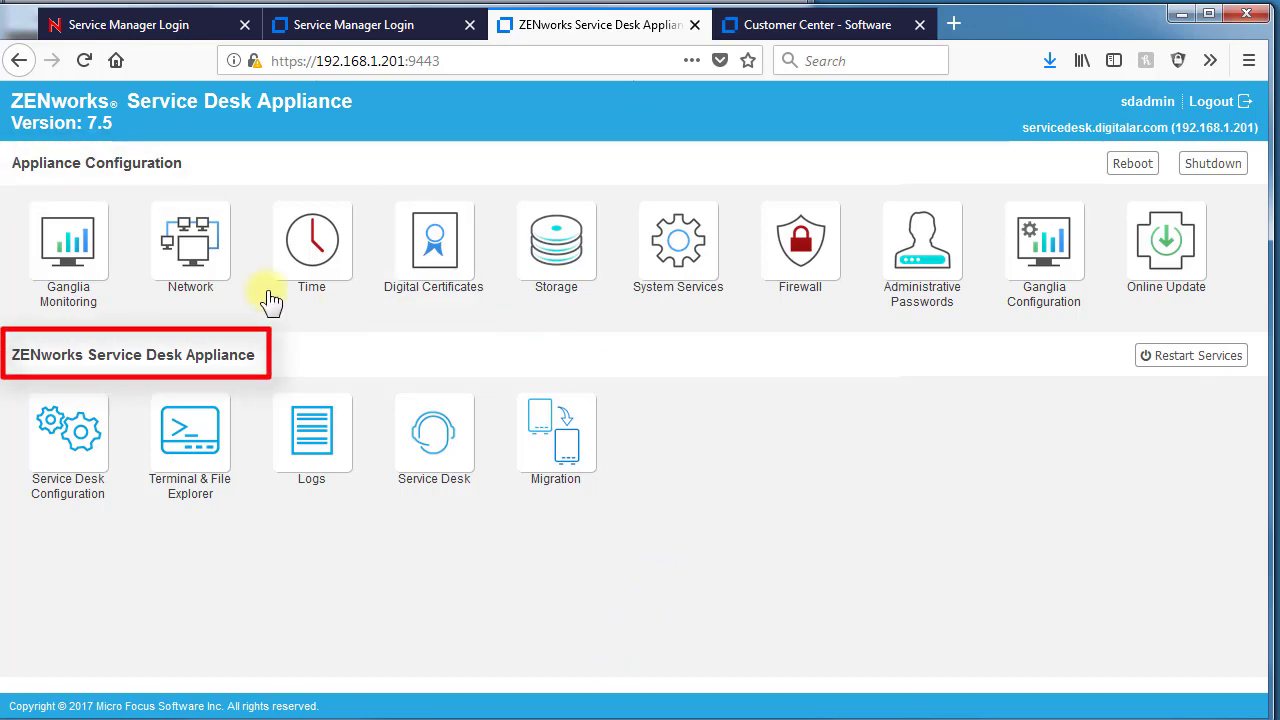
pyautogui.click(68, 258)
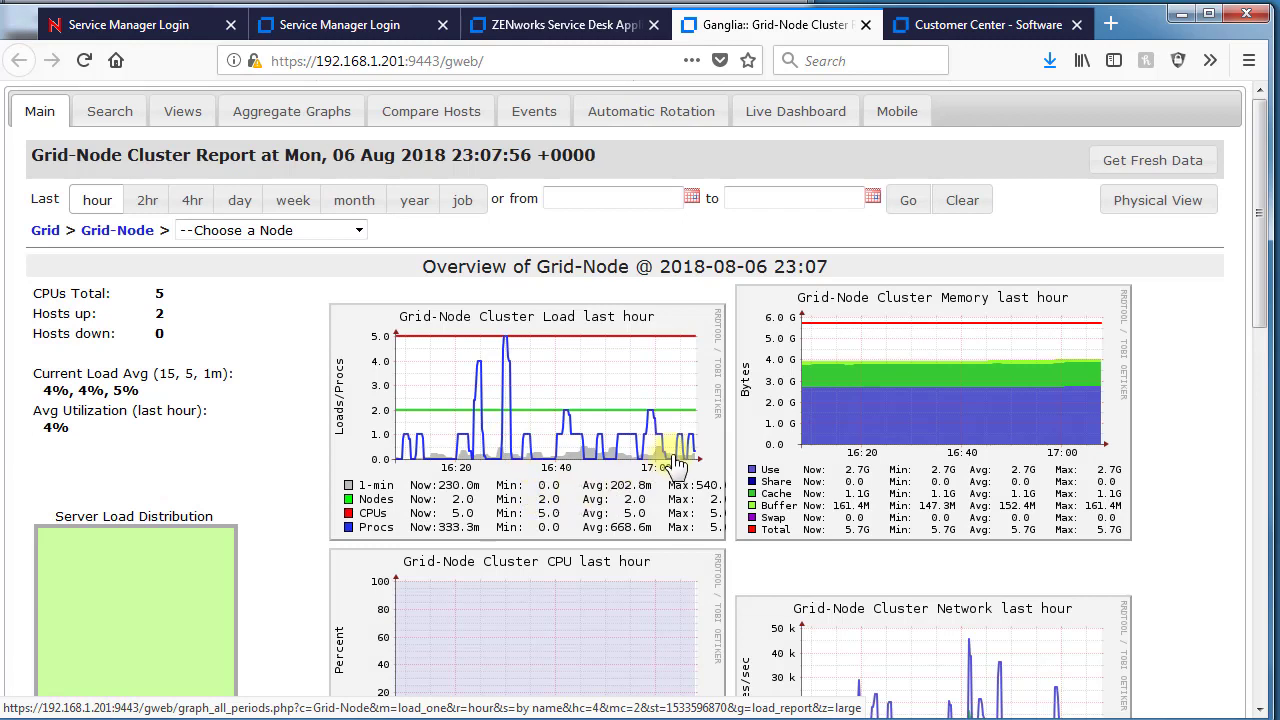
pyautogui.click(865, 25)
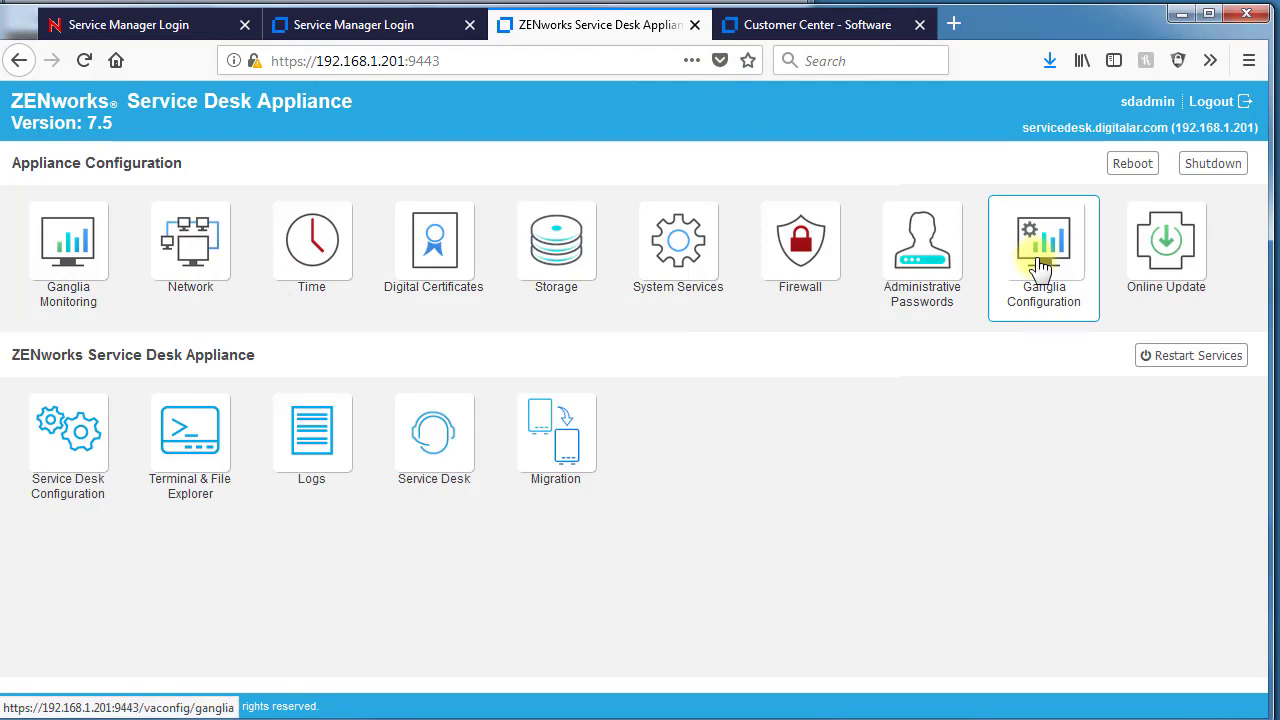
pyautogui.click(175, 256)
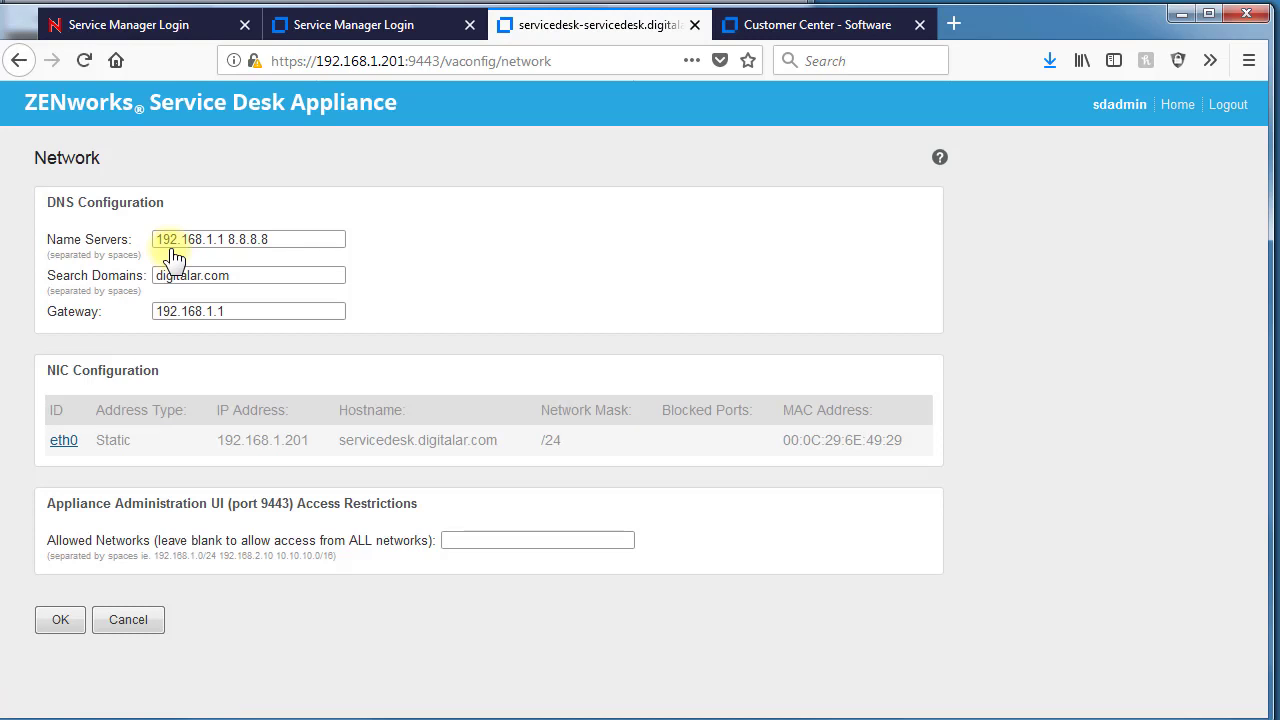
pyautogui.click(64, 441)
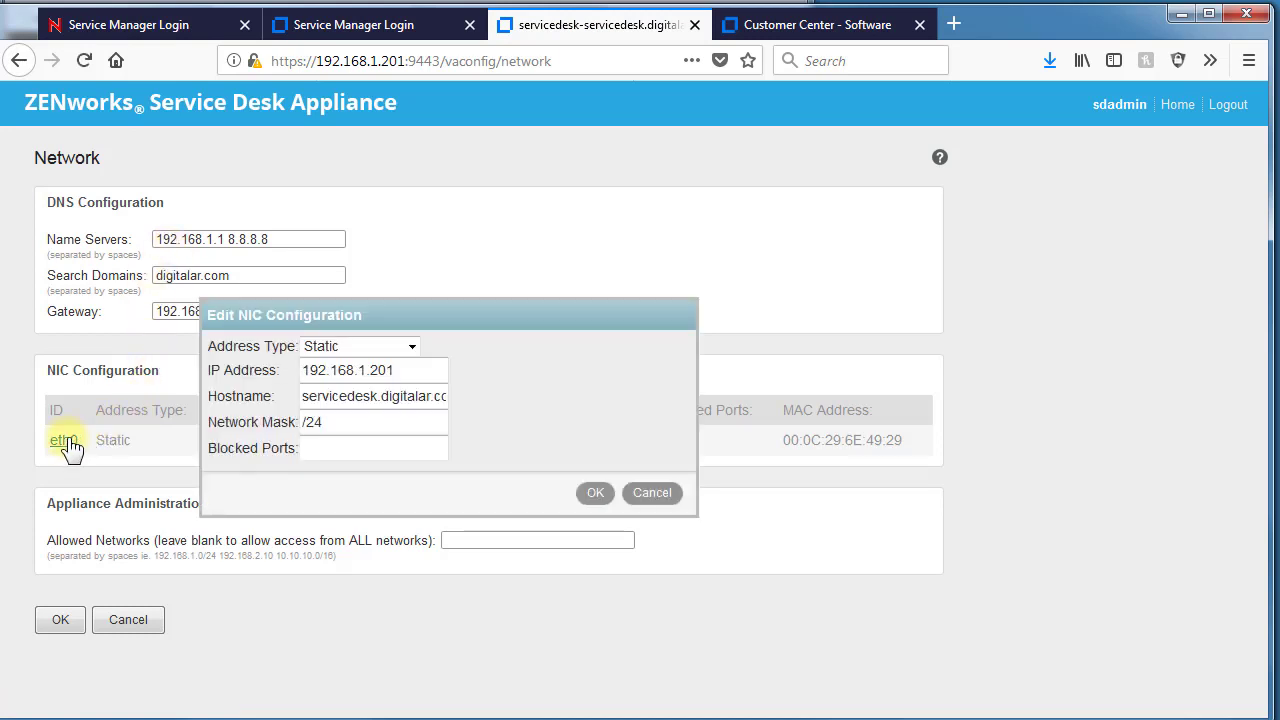
pyautogui.click(652, 492)
pyautogui.click(143, 630)
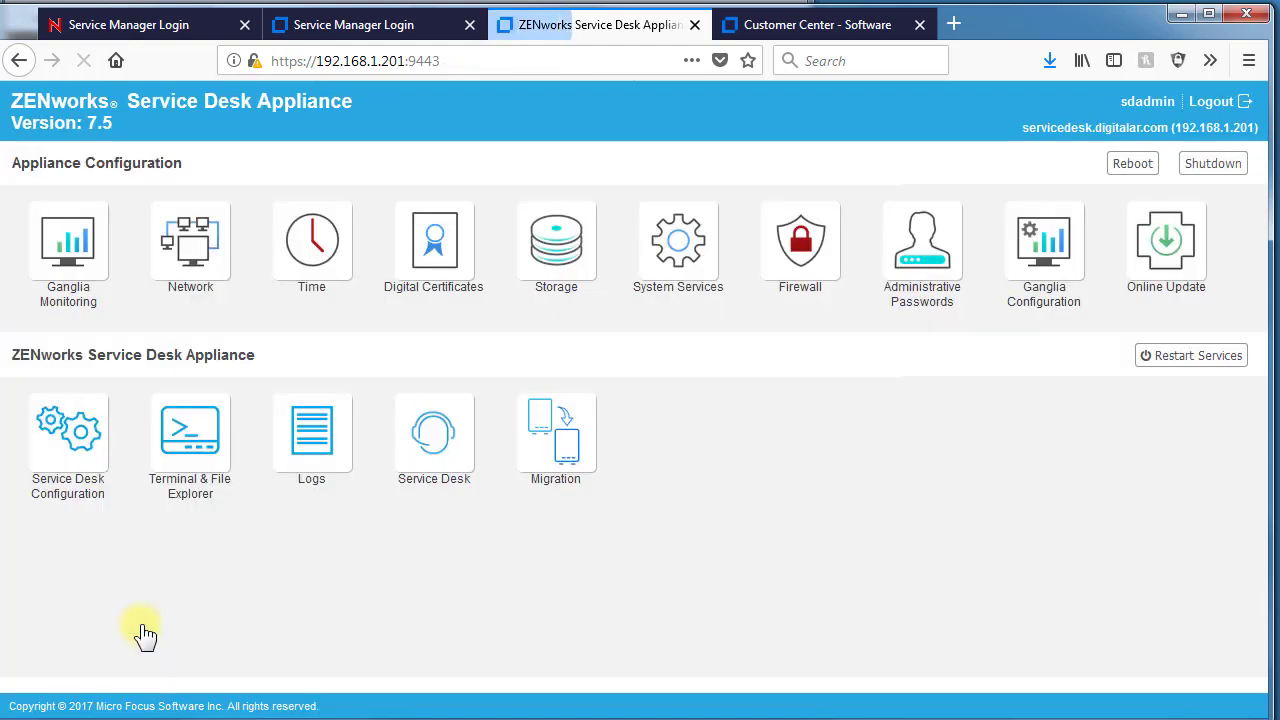
pyautogui.click(312, 268)
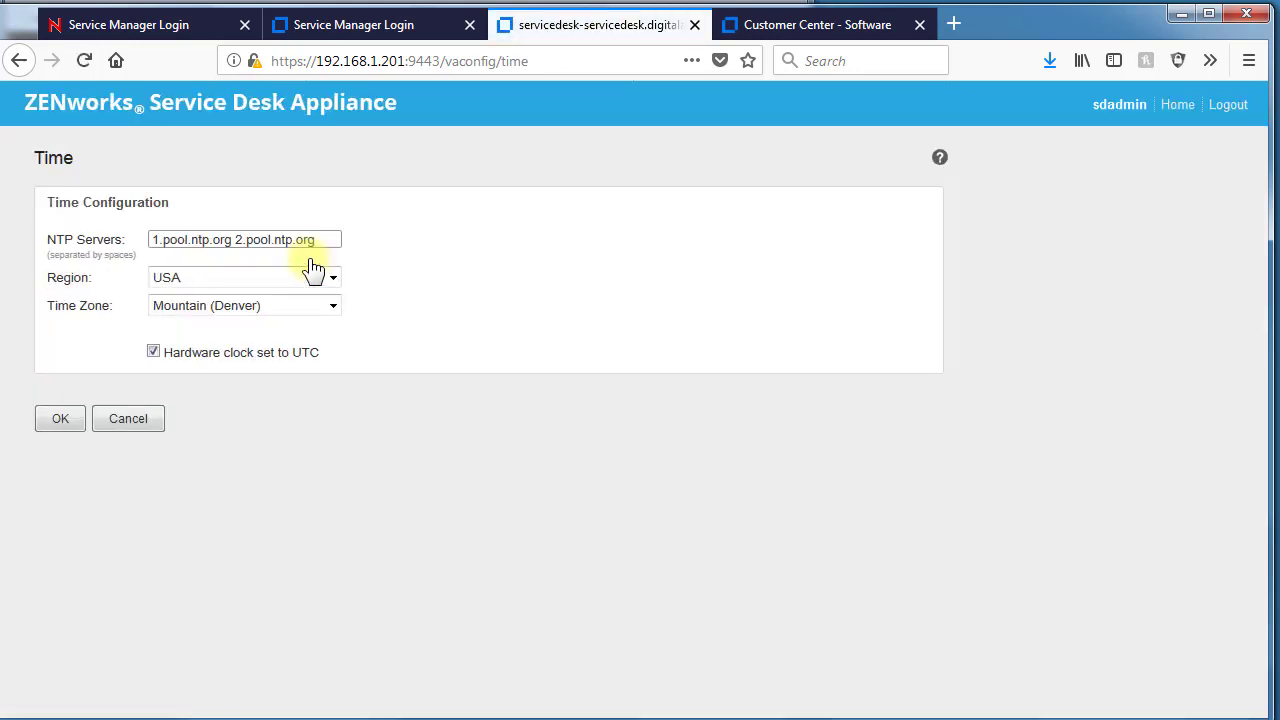
pyautogui.click(128, 419)
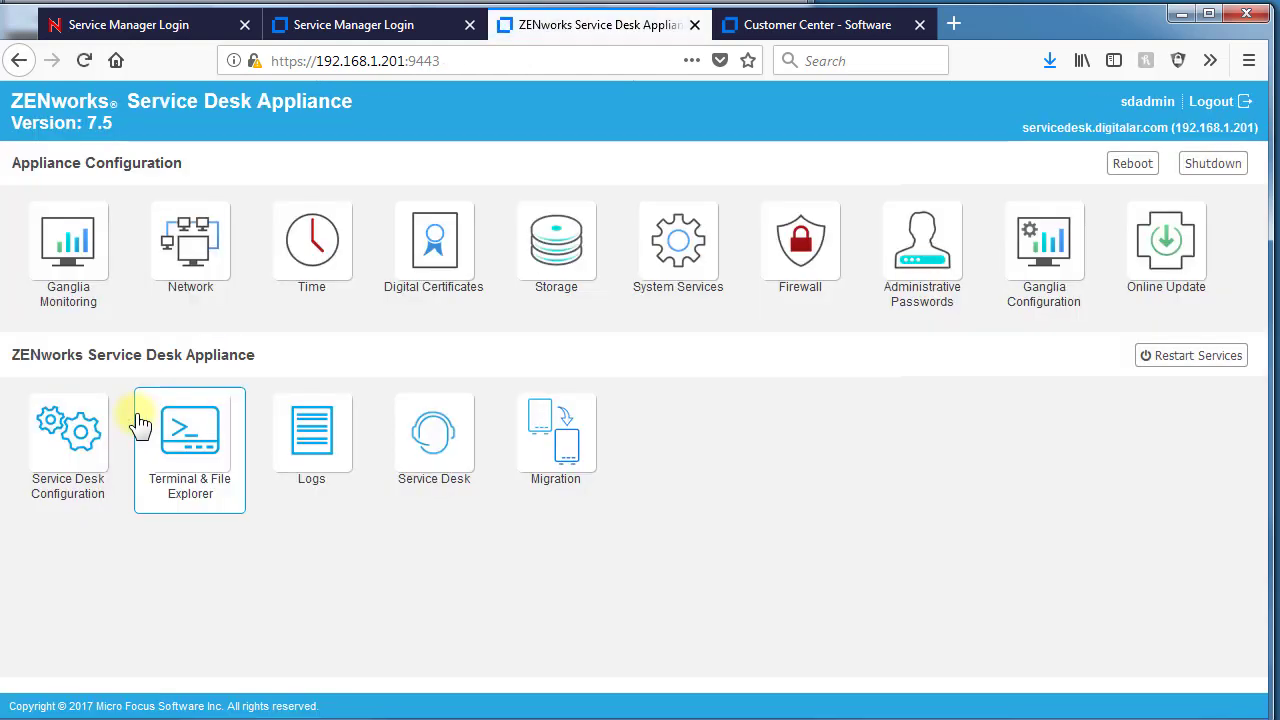
# In Digital Certificates, view the Web Application Certificates key store and its self-signed_cert key pair.
pyautogui.click(451, 276)
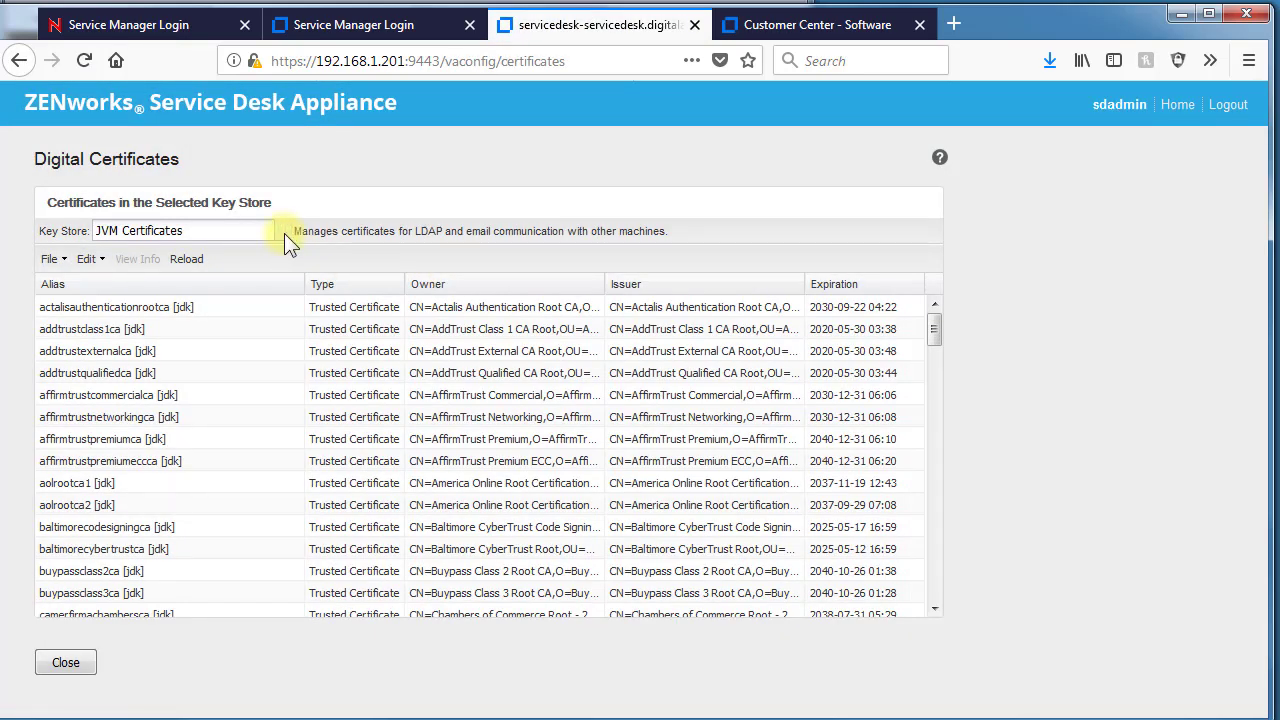
pyautogui.click(281, 232)
pyautogui.click(274, 250)
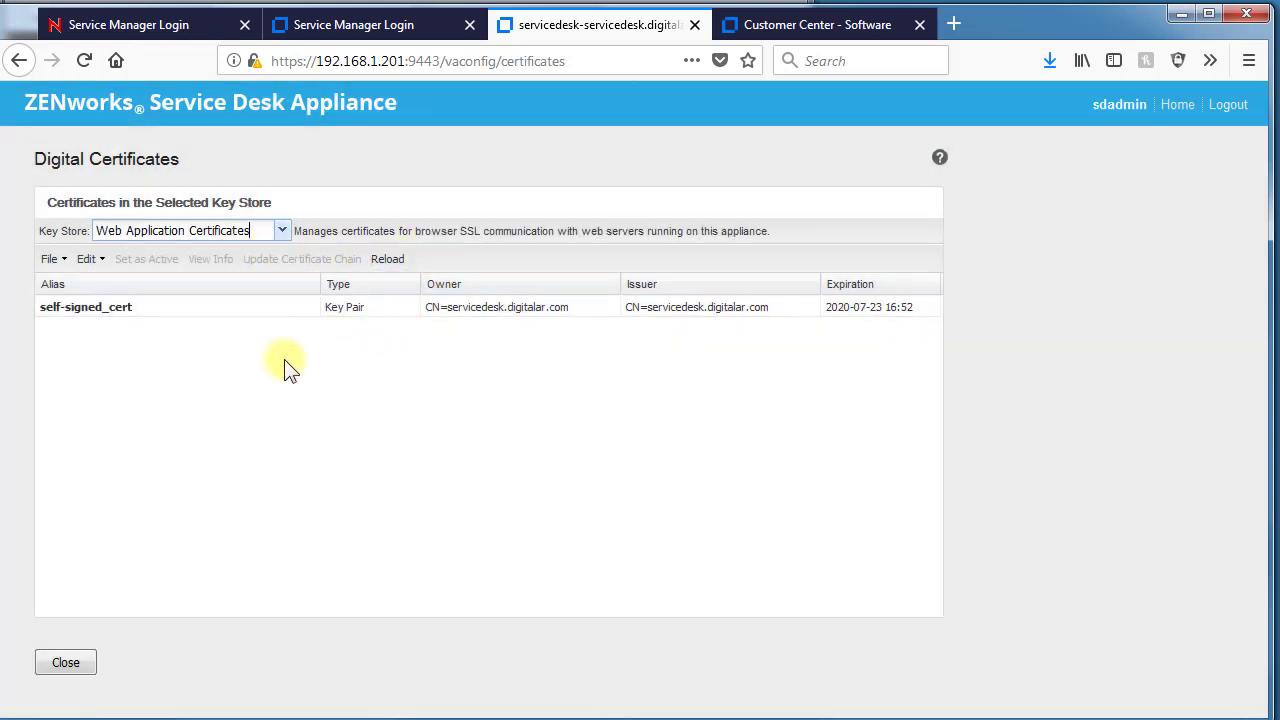
pyautogui.click(52, 259)
pyautogui.moveTo(82, 314)
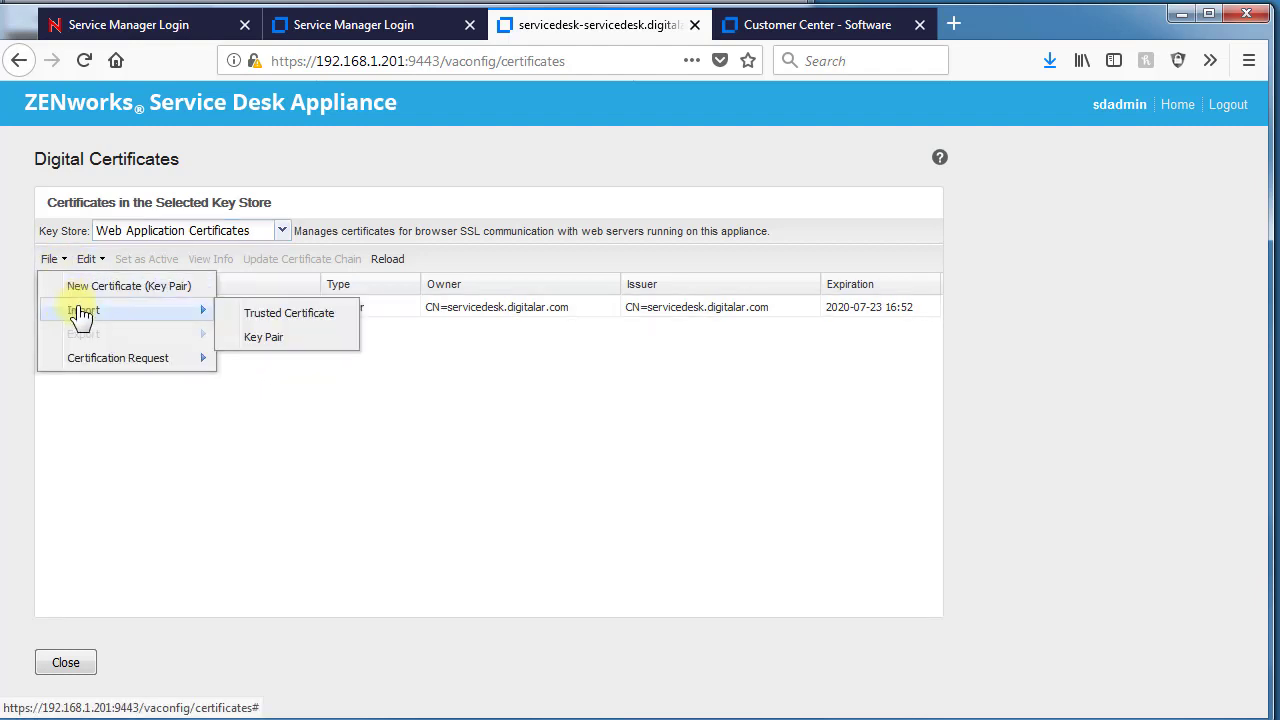
pyautogui.moveTo(109, 362)
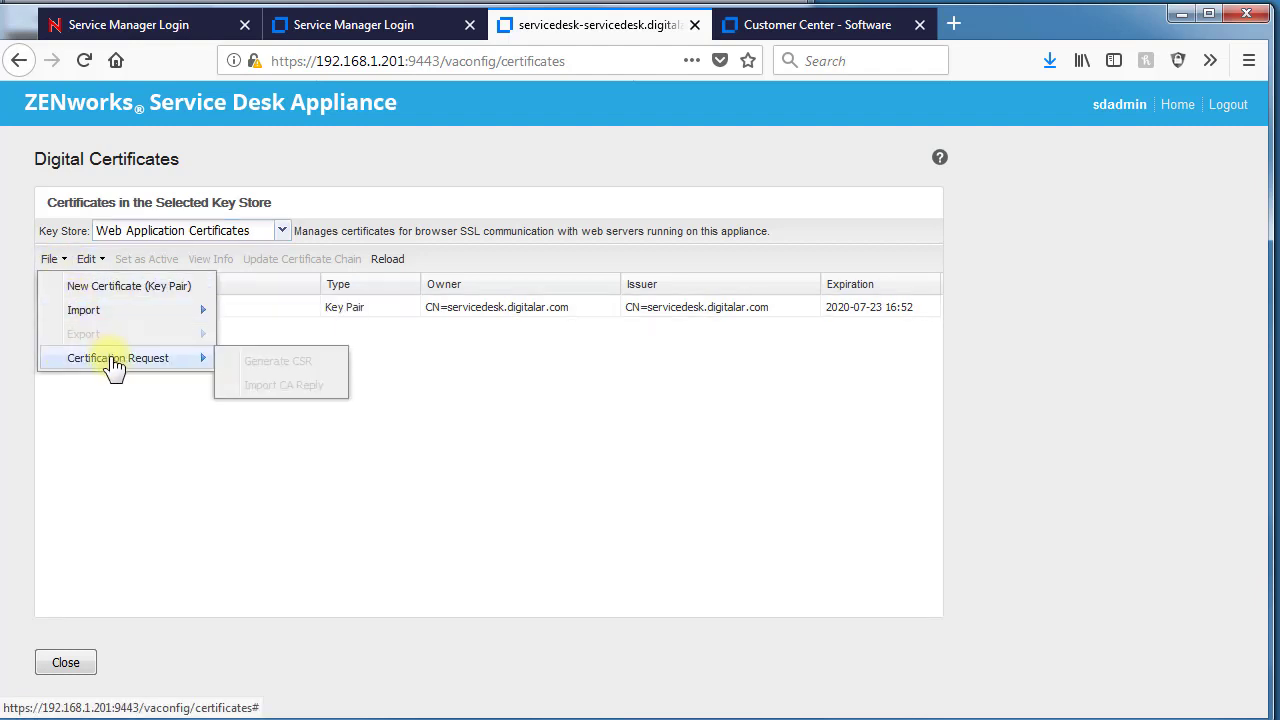
pyautogui.click(509, 357)
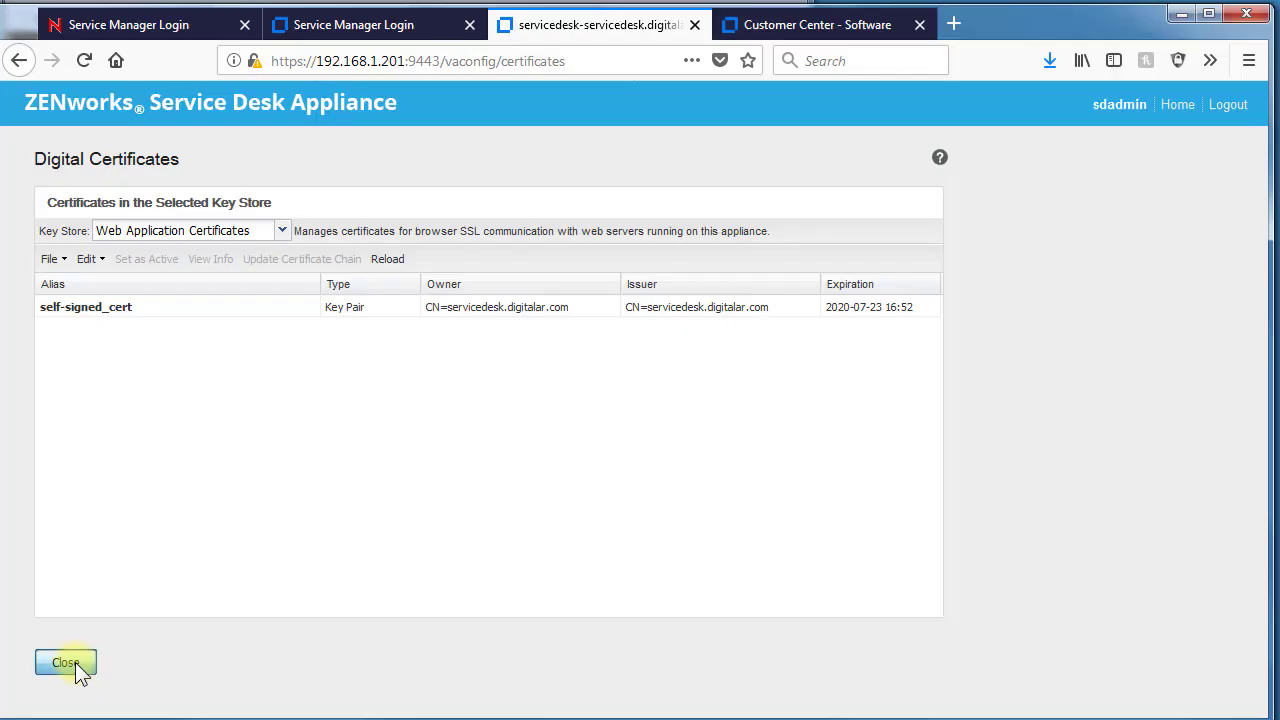
# Return to the dashboard and look at the storage expansion settings without changing anything.
pyautogui.click(76, 666)
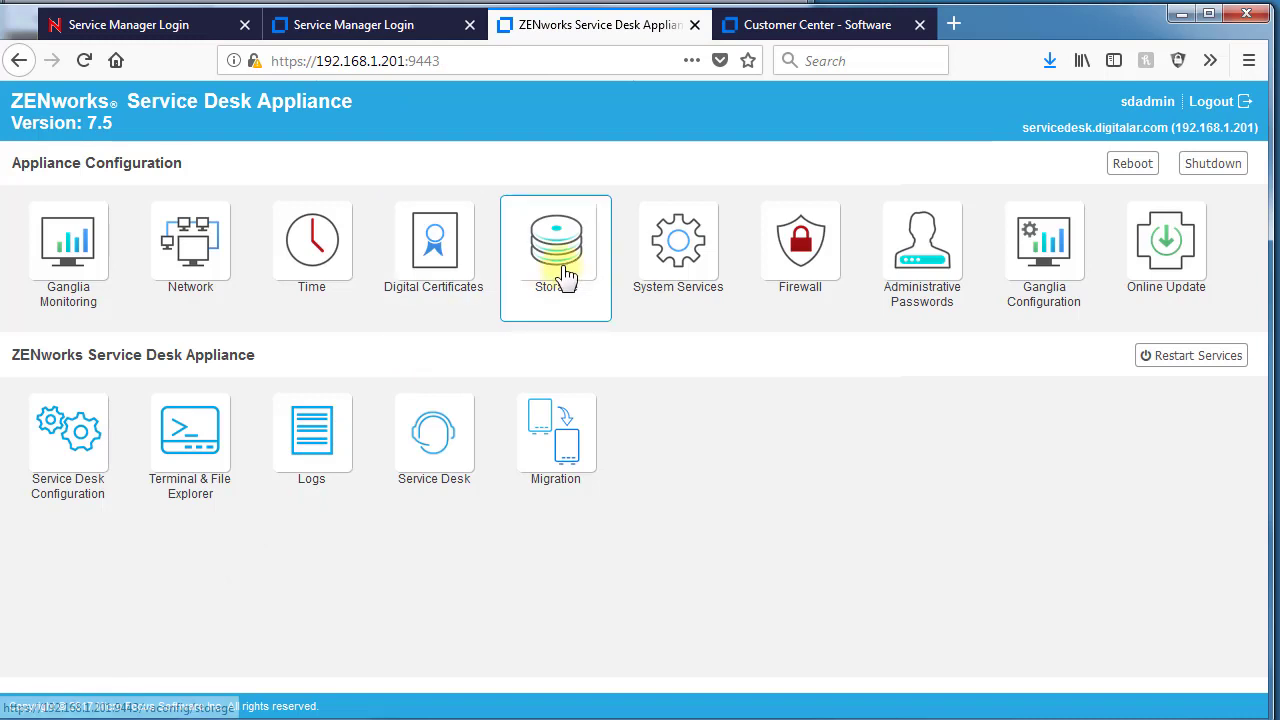
pyautogui.click(562, 272)
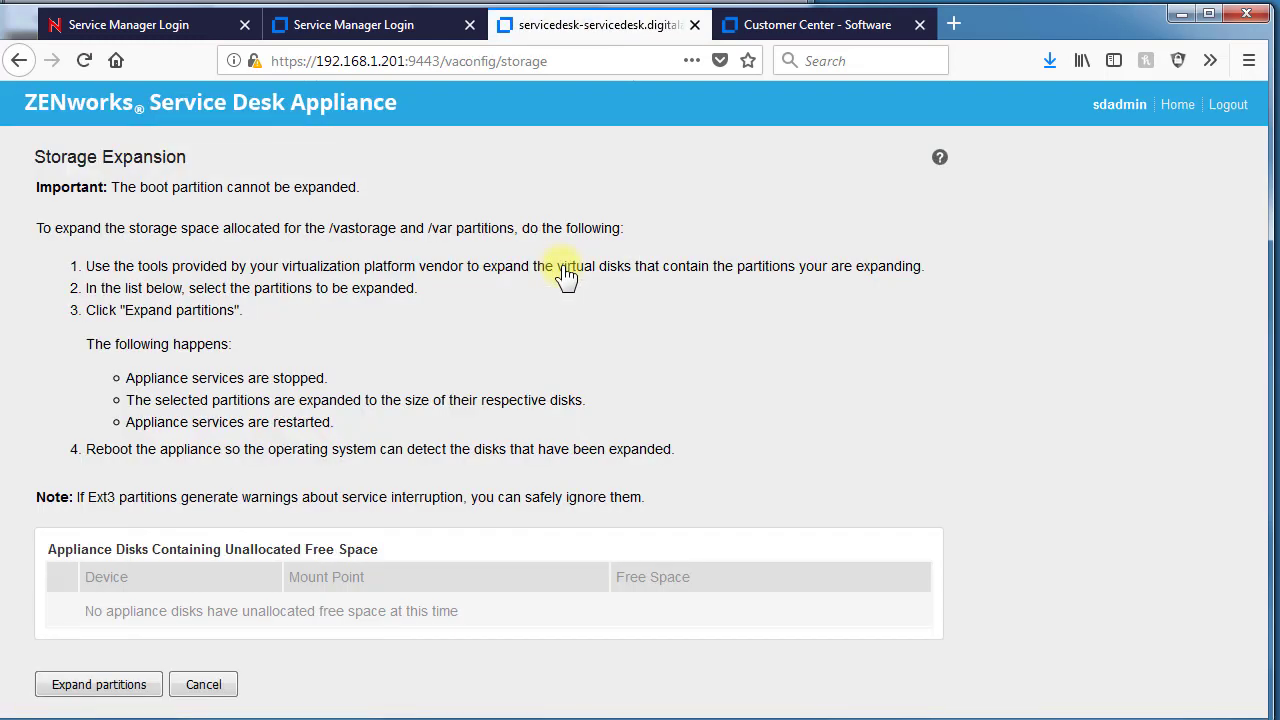
pyautogui.click(207, 687)
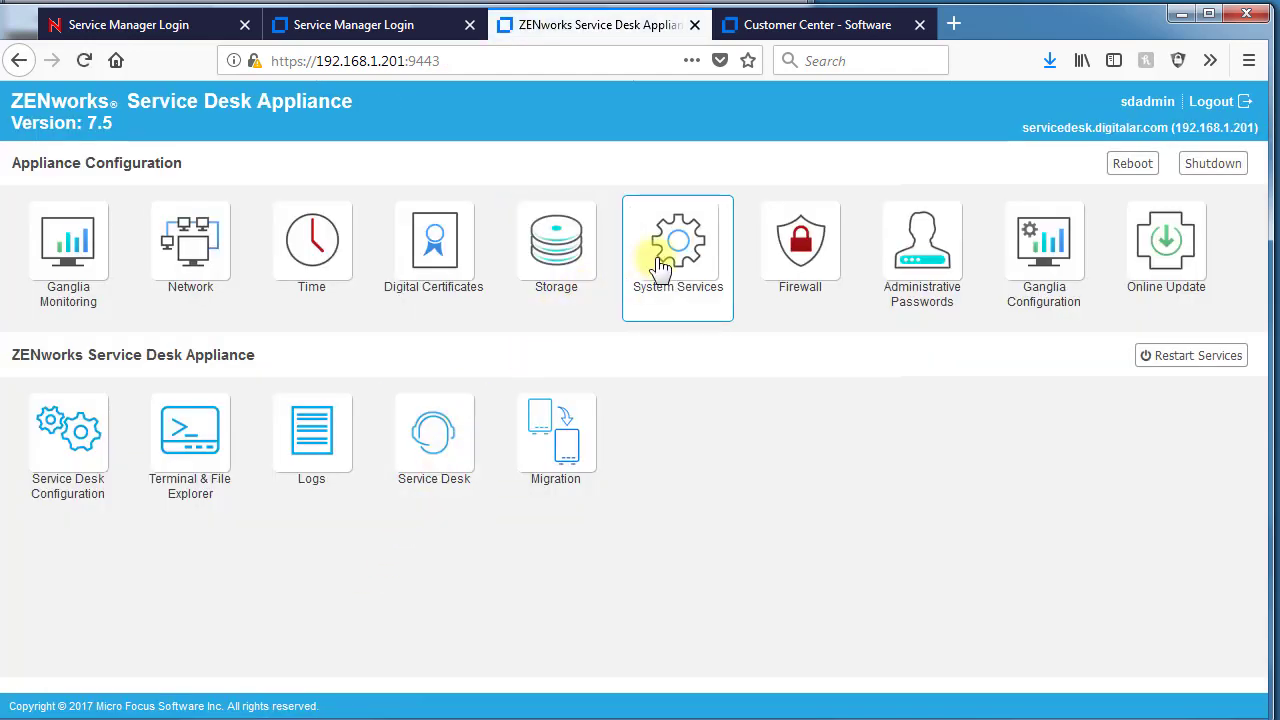
# Inspect the SSH service's startup type and action options in System Services.
pyautogui.click(659, 267)
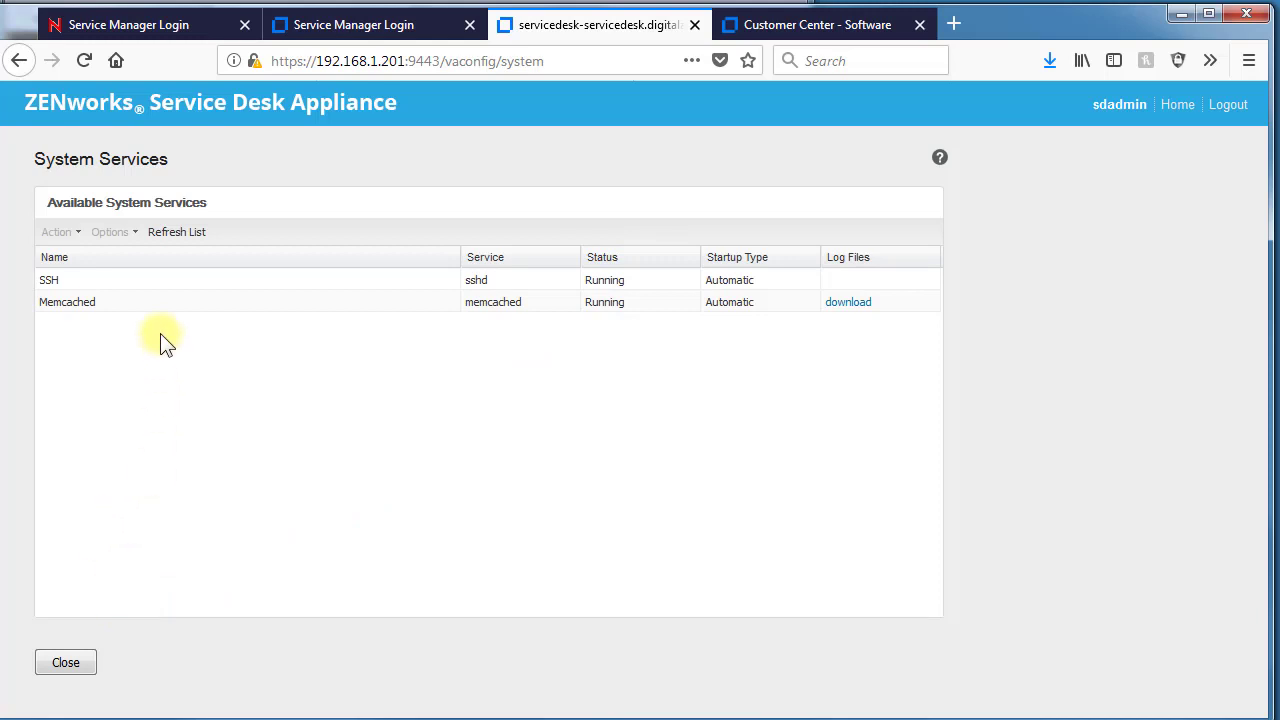
pyautogui.click(98, 277)
pyautogui.click(118, 244)
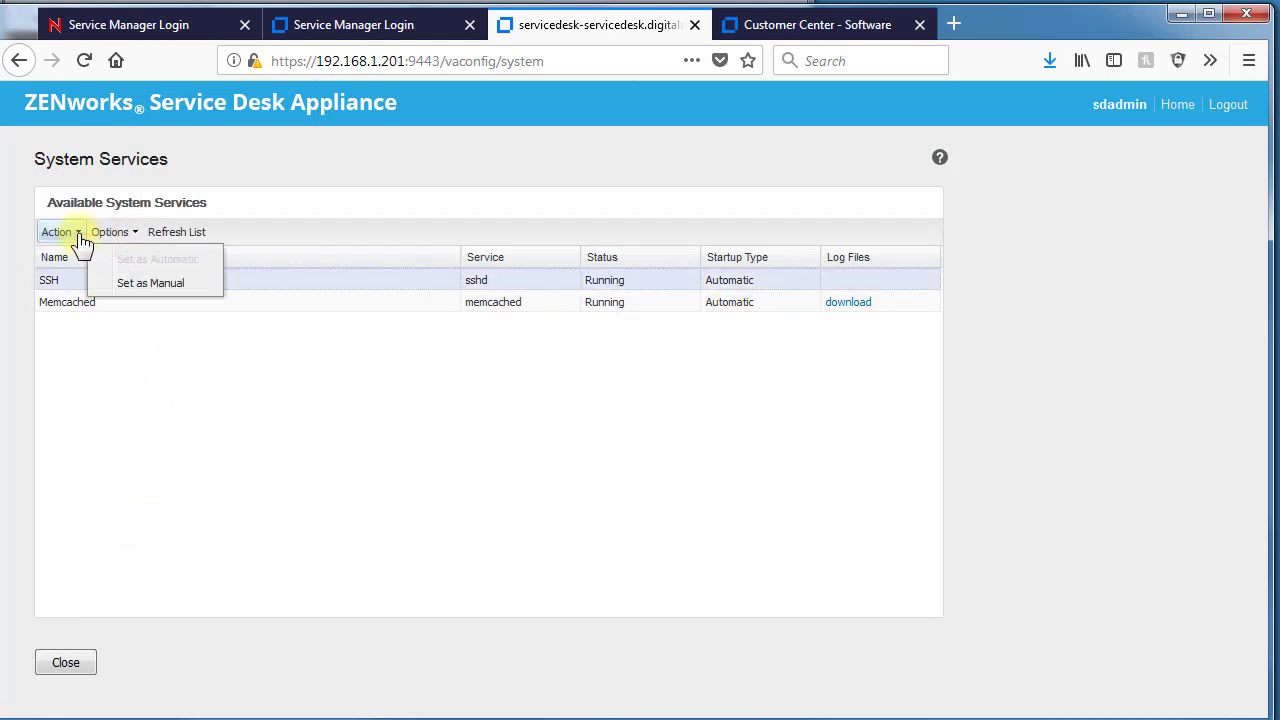
pyautogui.click(82, 243)
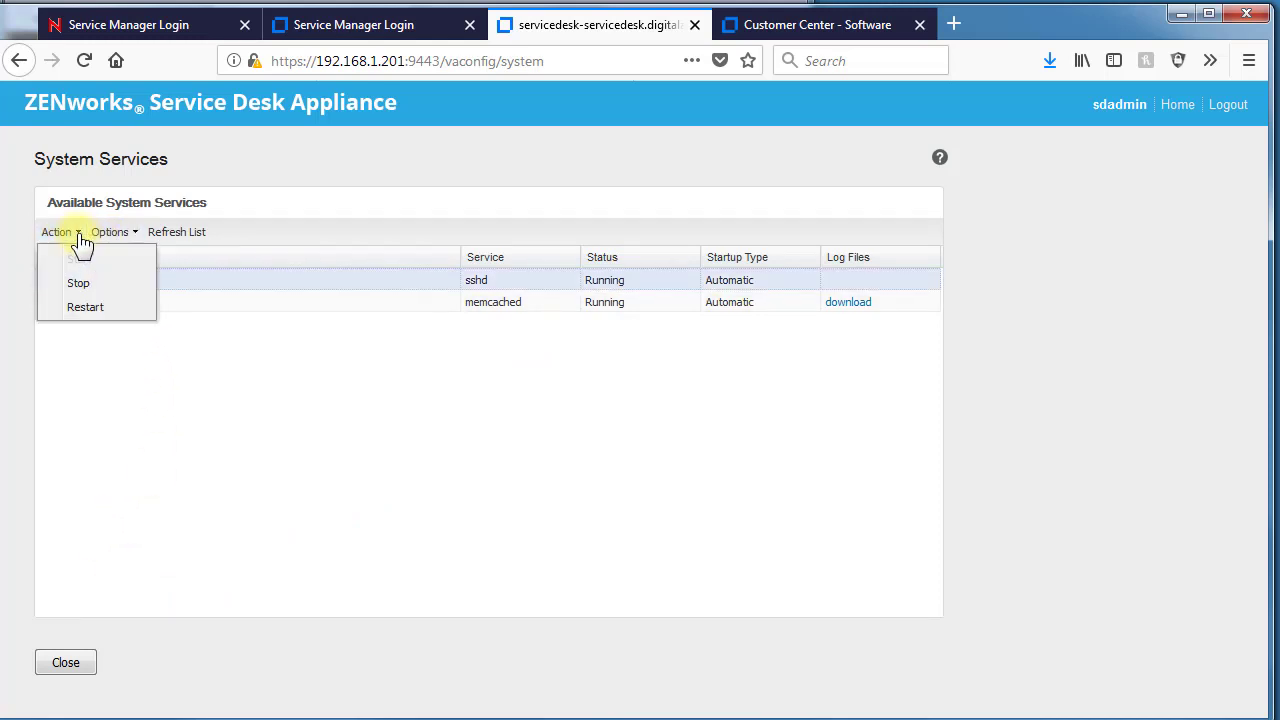
pyautogui.click(79, 664)
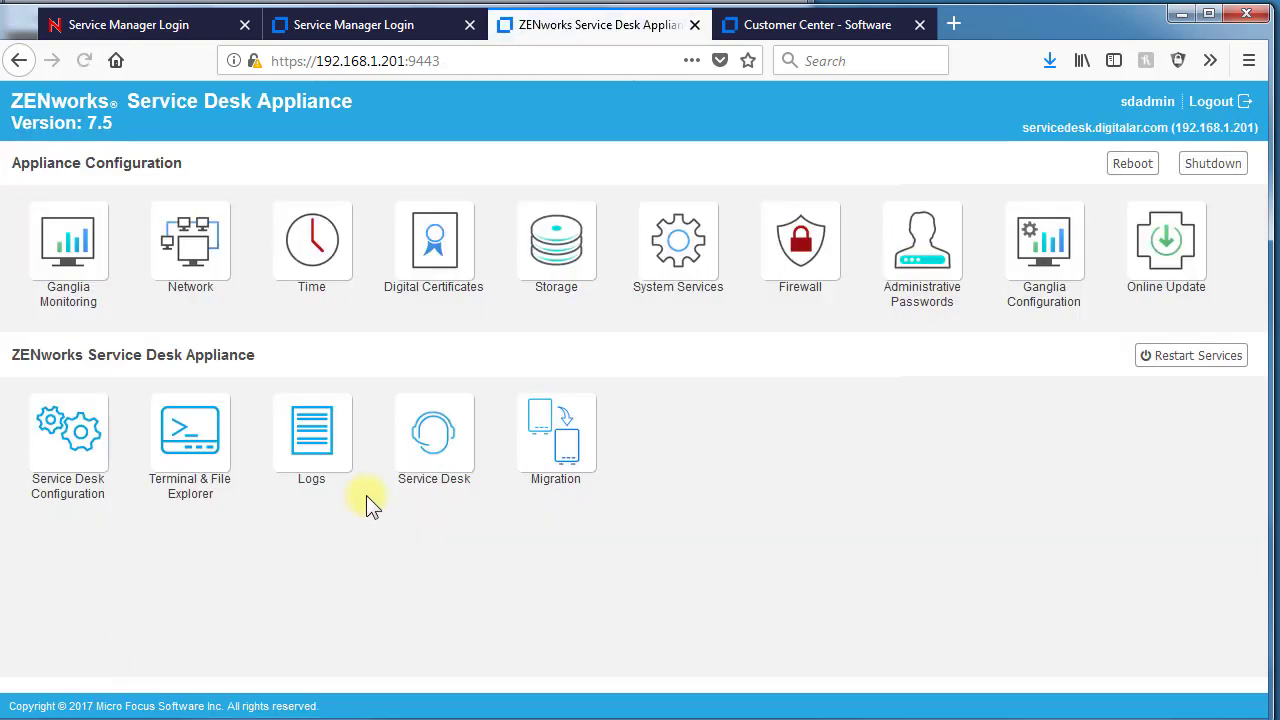
# Review the firewall's open ports (22, 80, 443, 5432, 8649, 9443, 11211) and Administrative Passwords, unchanged.
pyautogui.click(830, 328)
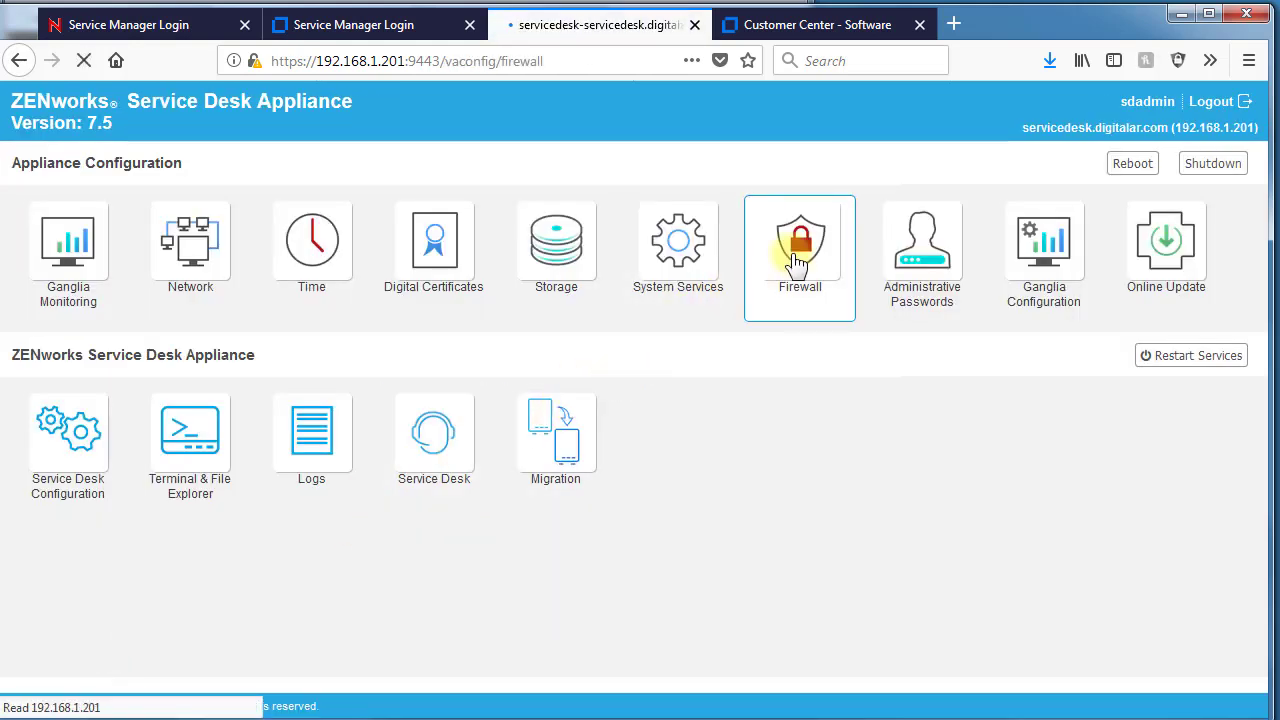
pyautogui.scroll(-3, 794, 371)
pyautogui.click(74, 687)
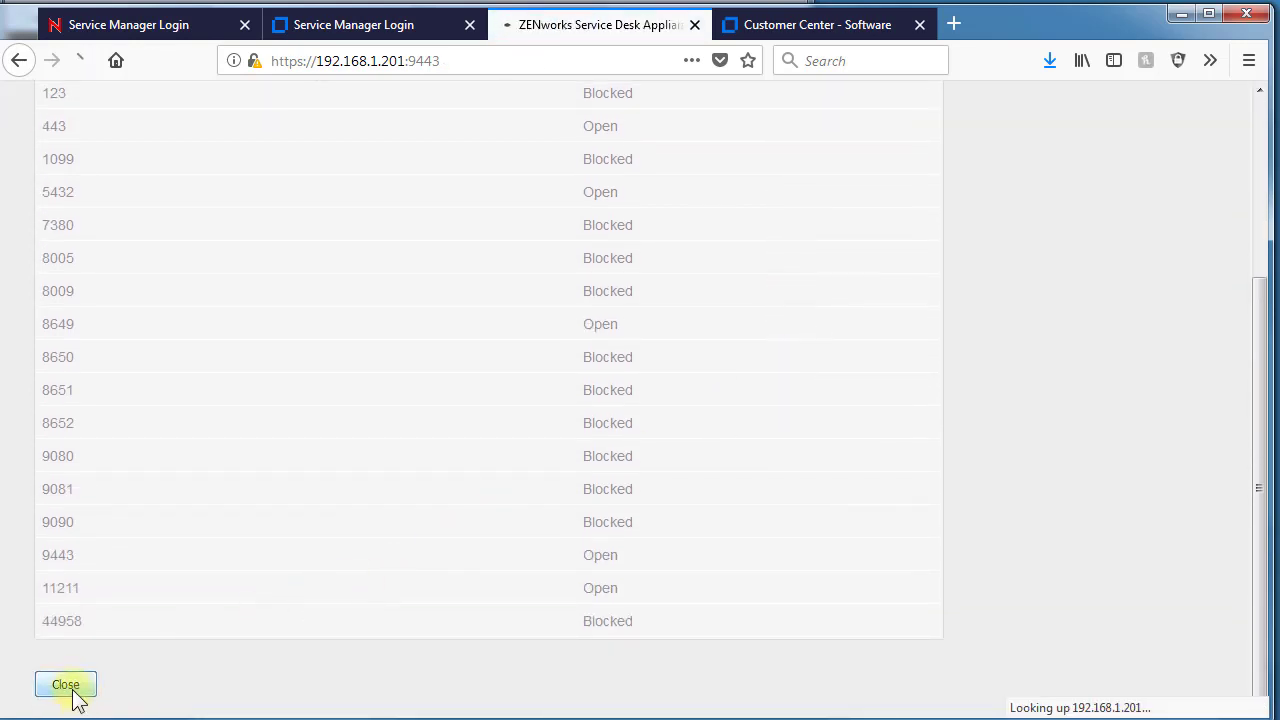
pyautogui.click(916, 258)
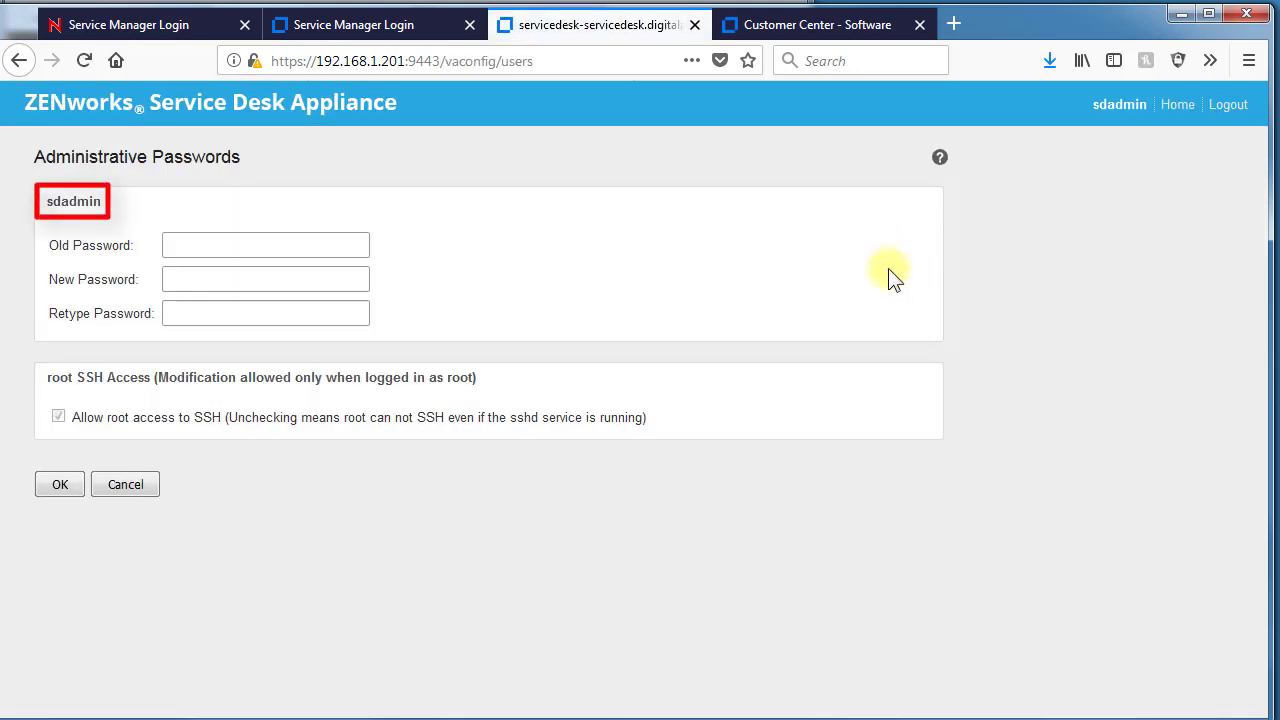
pyautogui.click(120, 486)
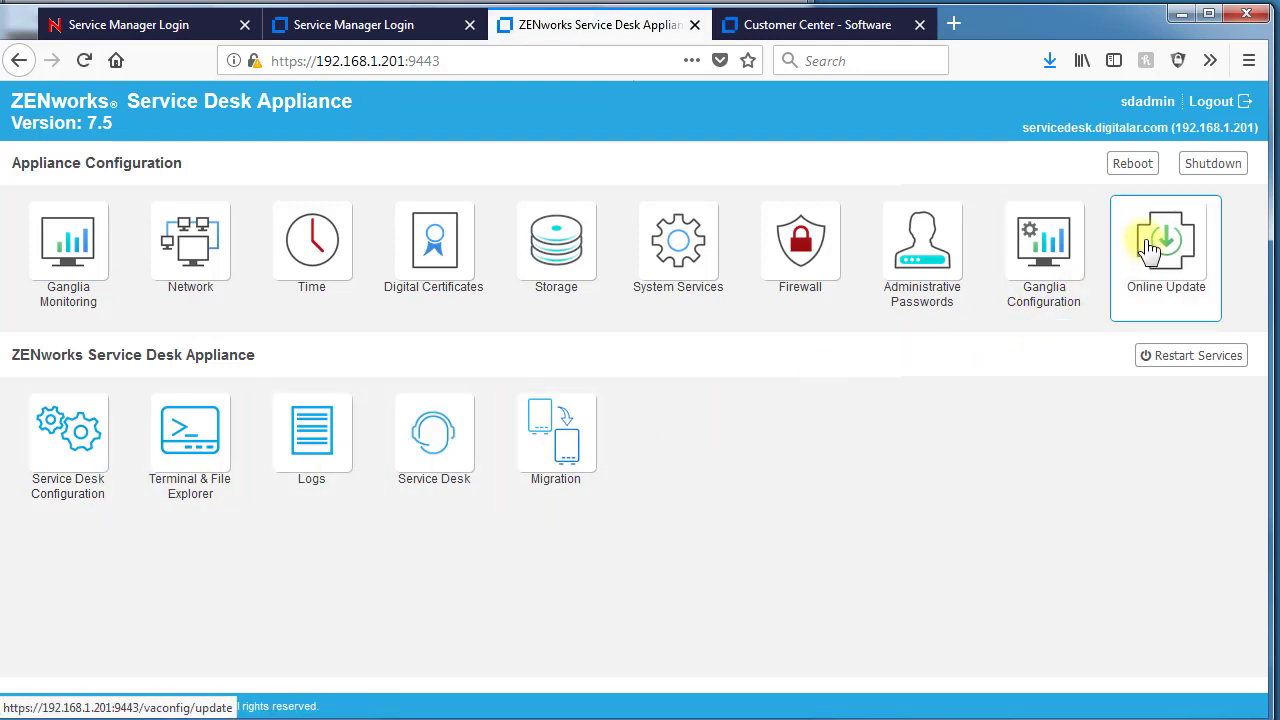
# Open Online Update registration, enter the account e-mail, and view the Customer Center software list.
pyautogui.click(1150, 250)
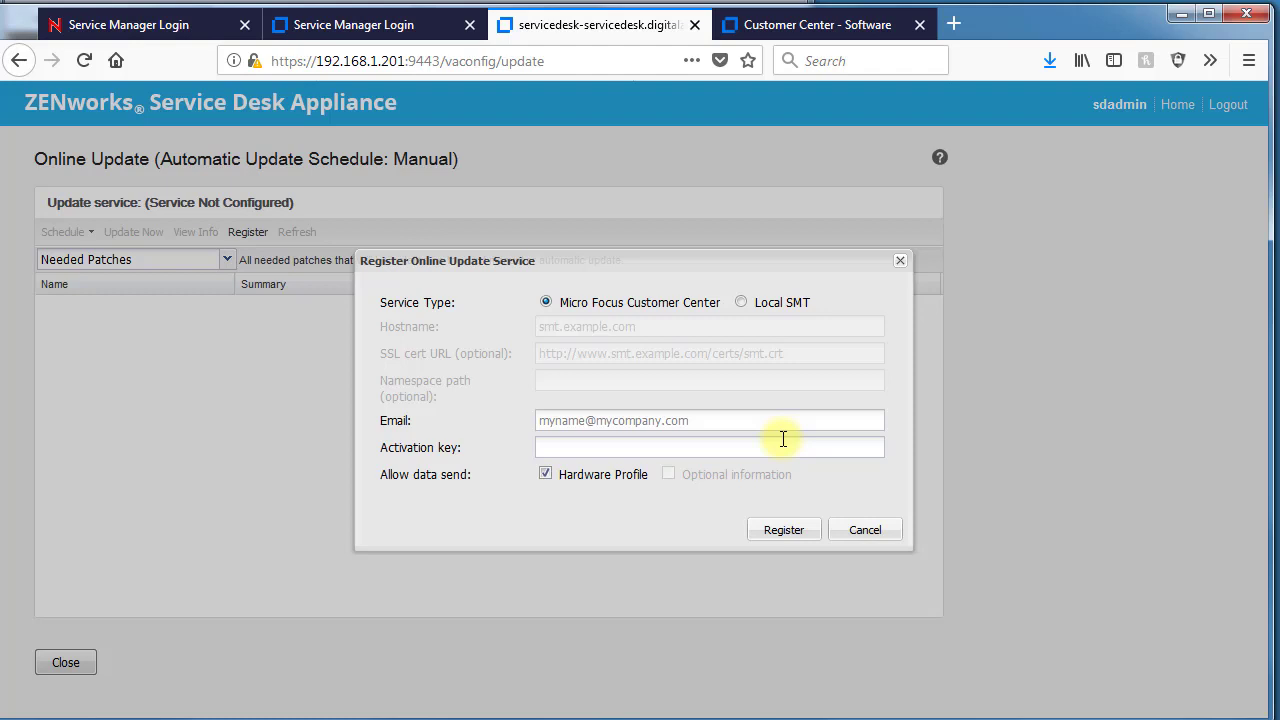
pyautogui.click(680, 416)
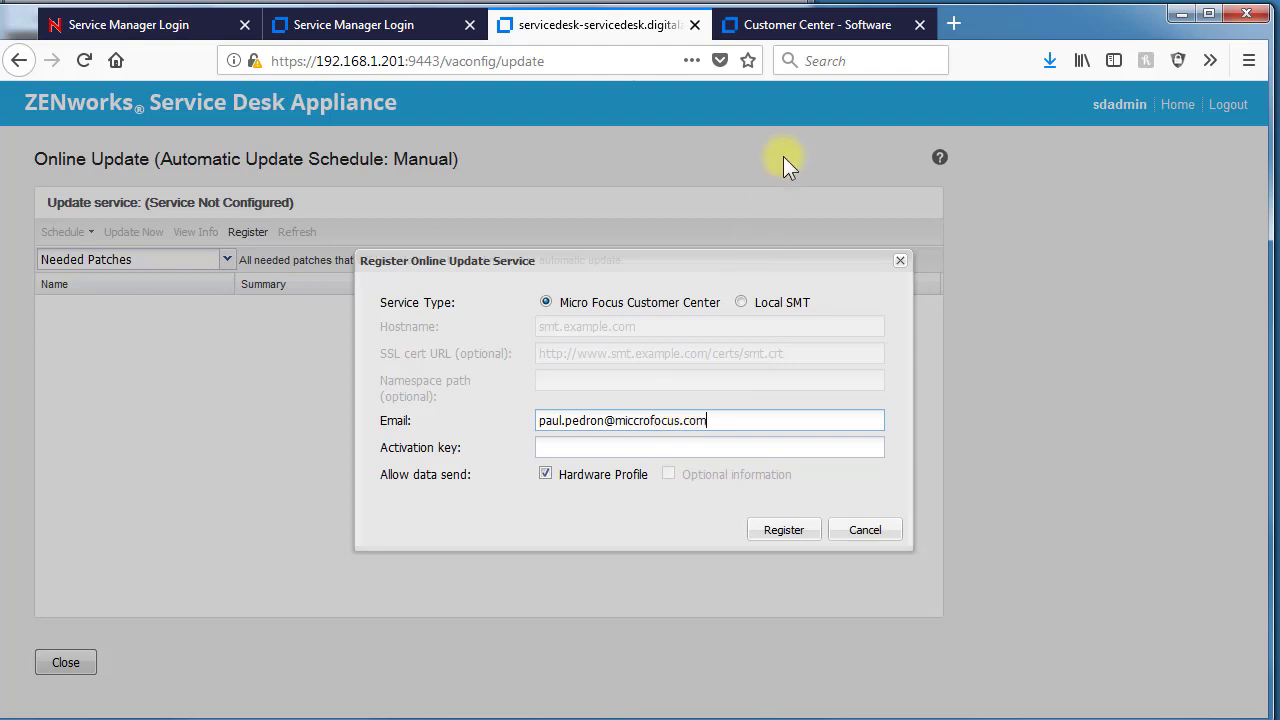
pyautogui.click(808, 28)
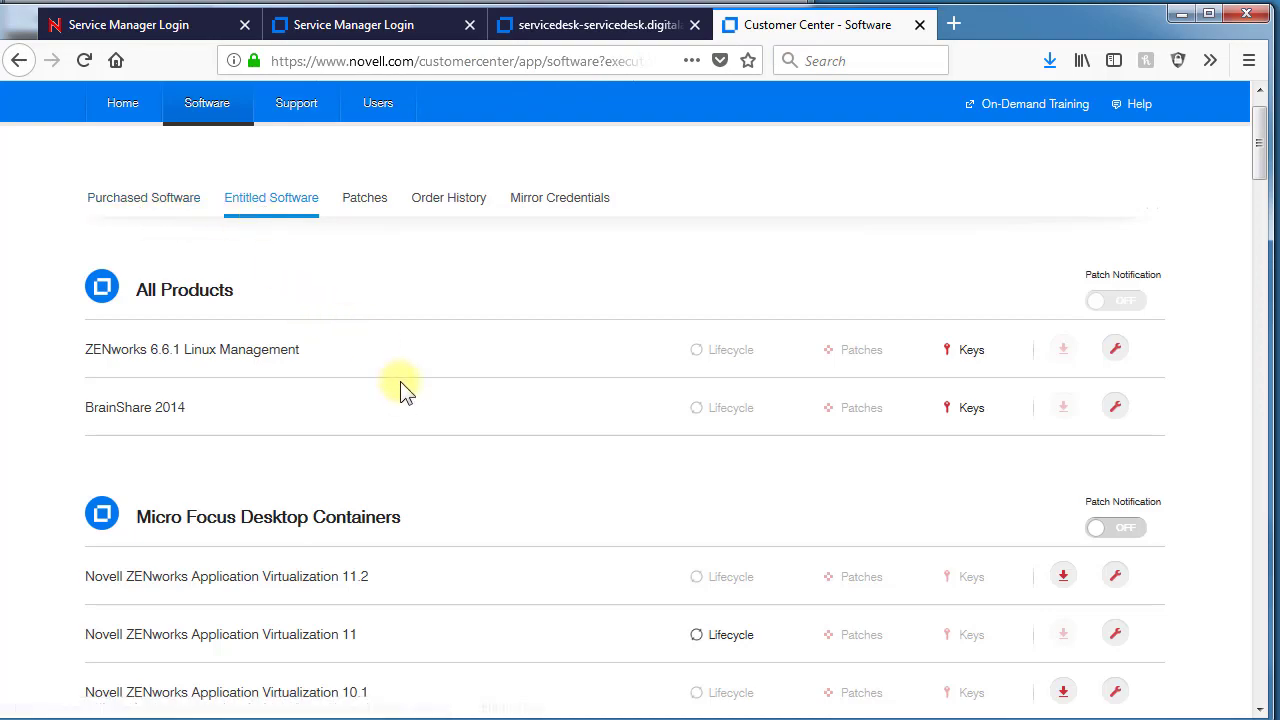
# Copy the ZENworks Service Desk 7.5 channel key from Customer Center and register Online Update with it.
pyautogui.scroll(-15, 400, 390)
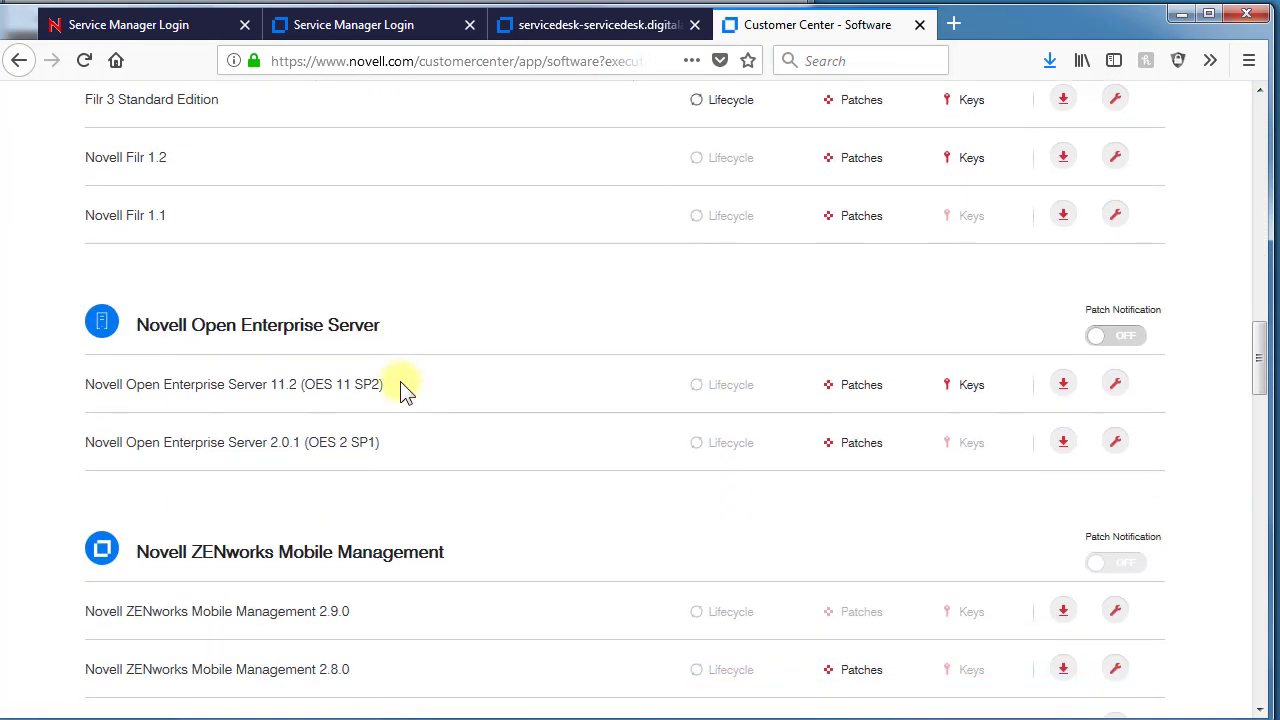
pyautogui.scroll(-7, 400, 390)
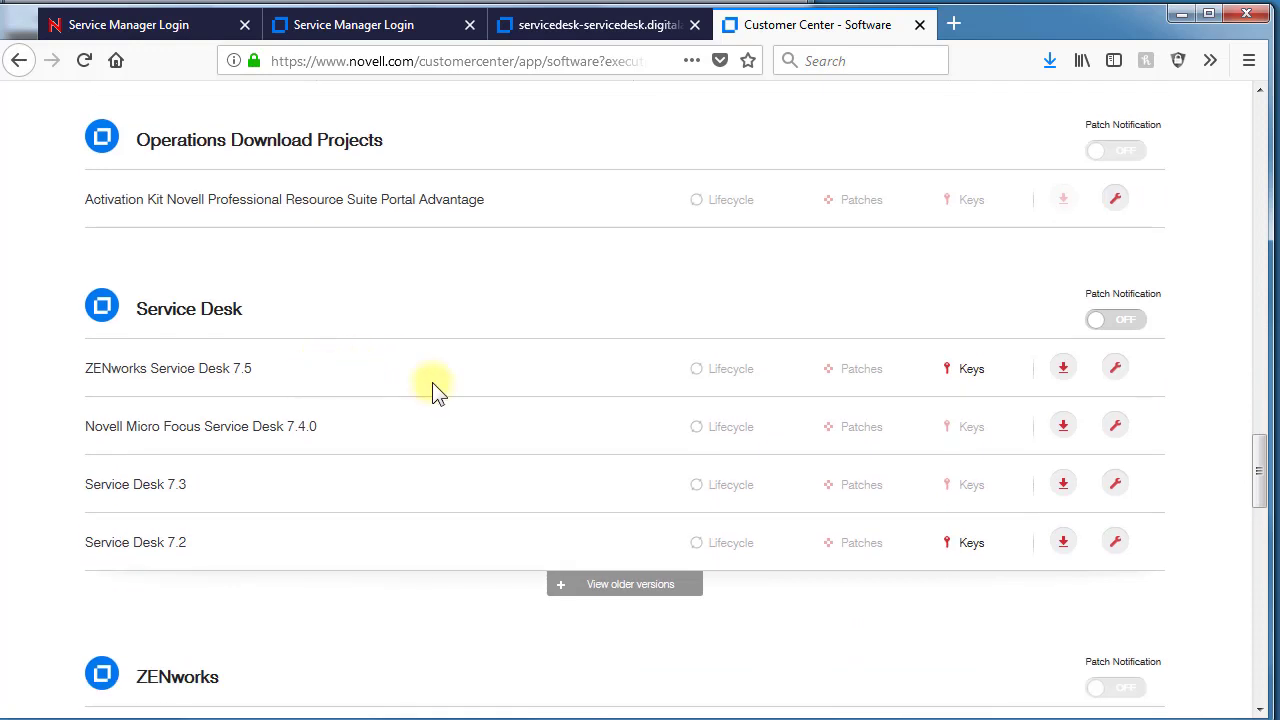
pyautogui.click(971, 370)
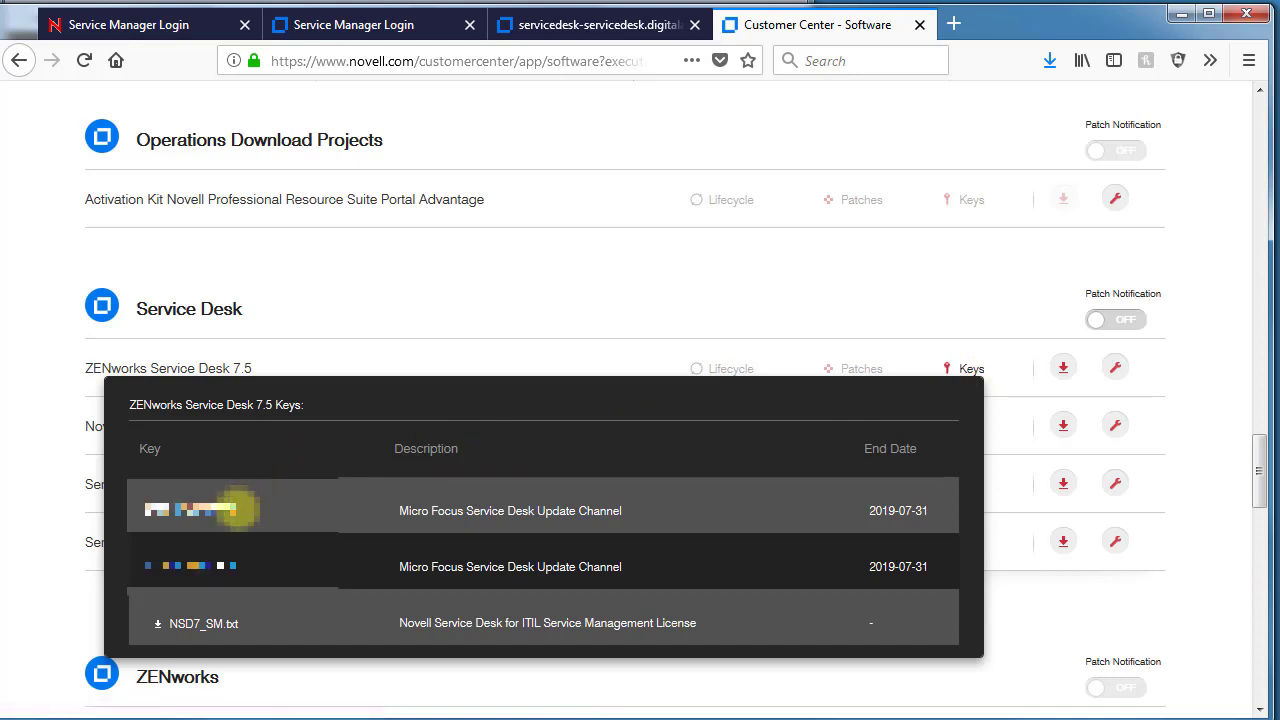
pyautogui.moveTo(213, 508); pyautogui.dragTo(145, 510)
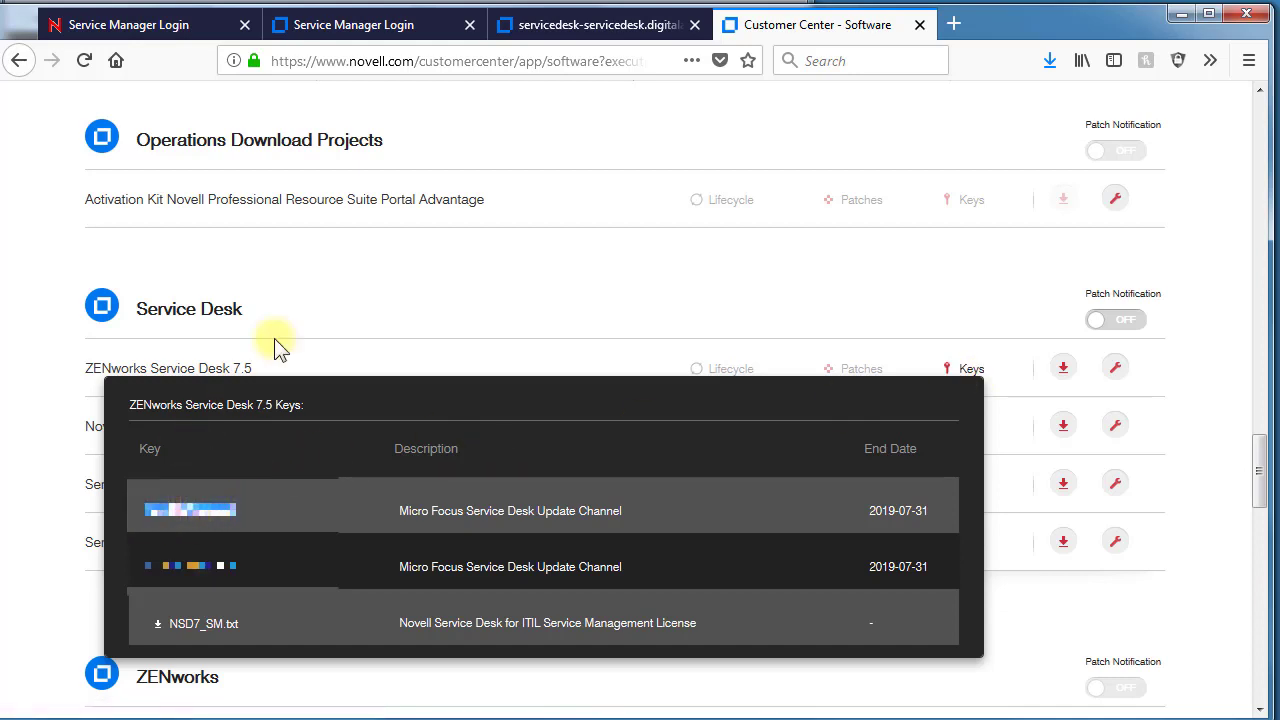
pyautogui.click(540, 25)
pyautogui.click(606, 447)
pyautogui.hotkey('ctrl', 'v')
pyautogui.click(786, 532)
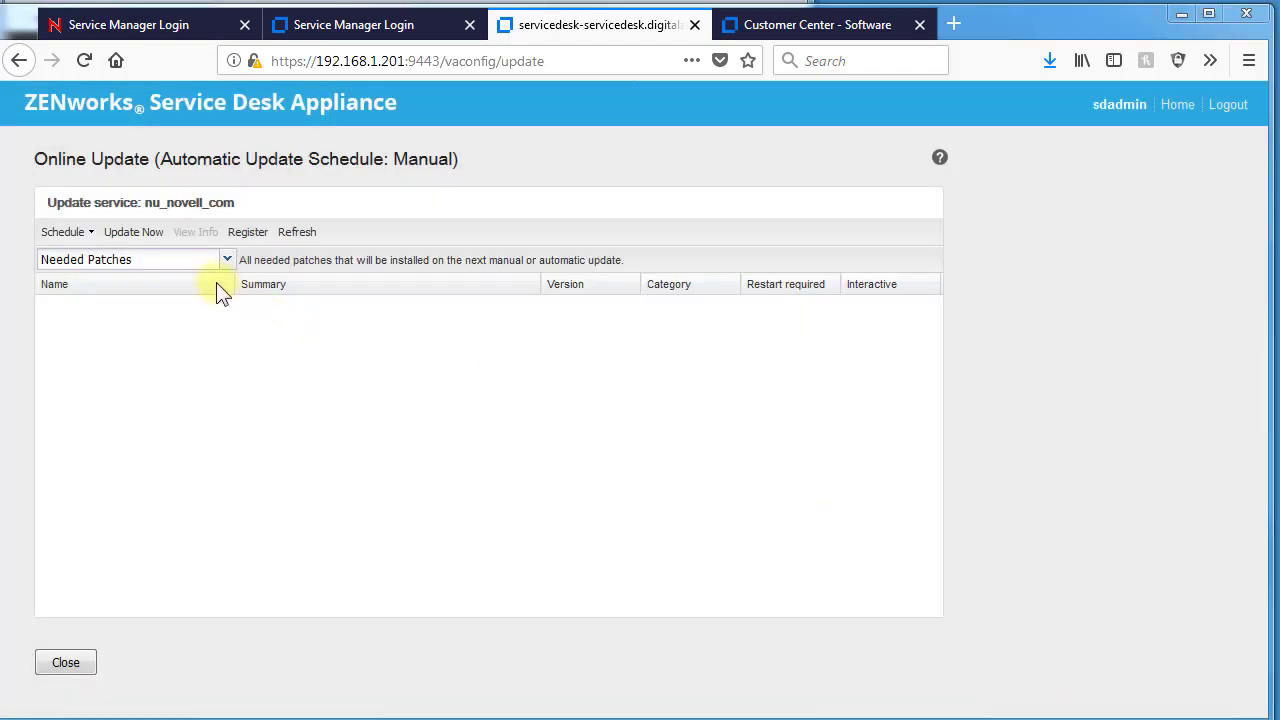
# Check installed patches and the Daily schedule option, leaving the schedule Manual, then close Online Update.
pyautogui.click(226, 257)
pyautogui.click(212, 281)
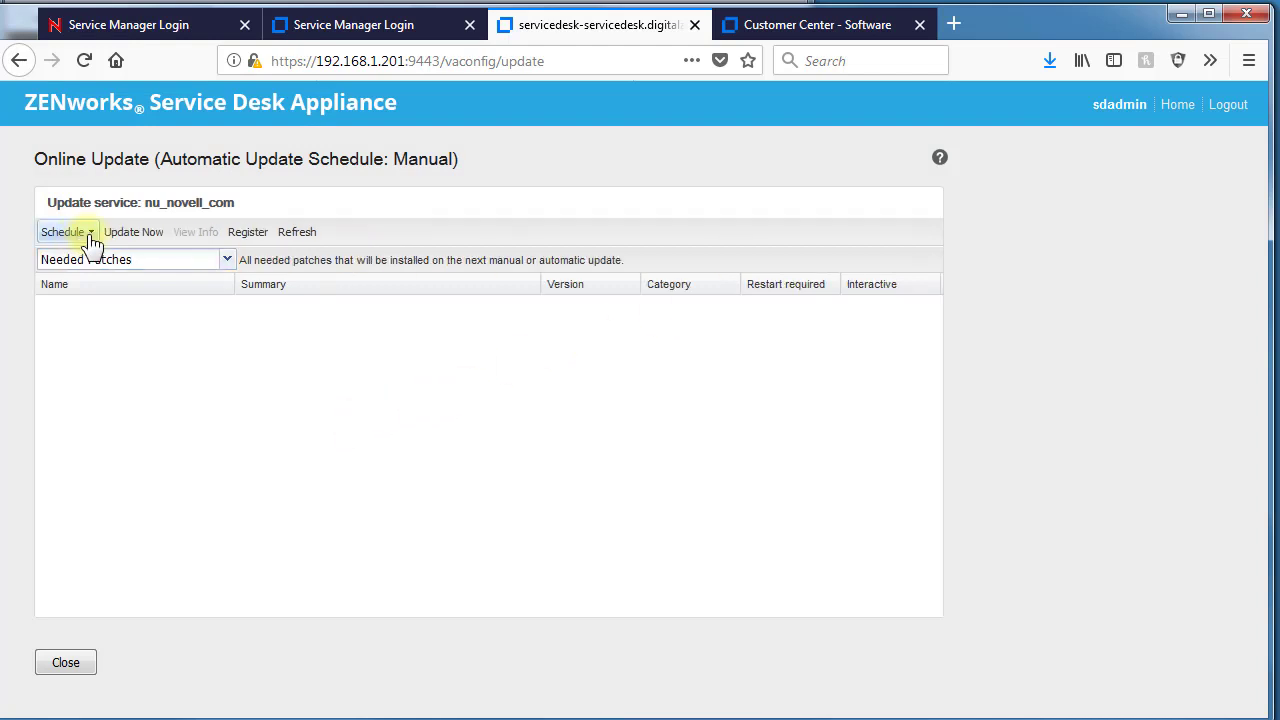
pyautogui.click(80, 235)
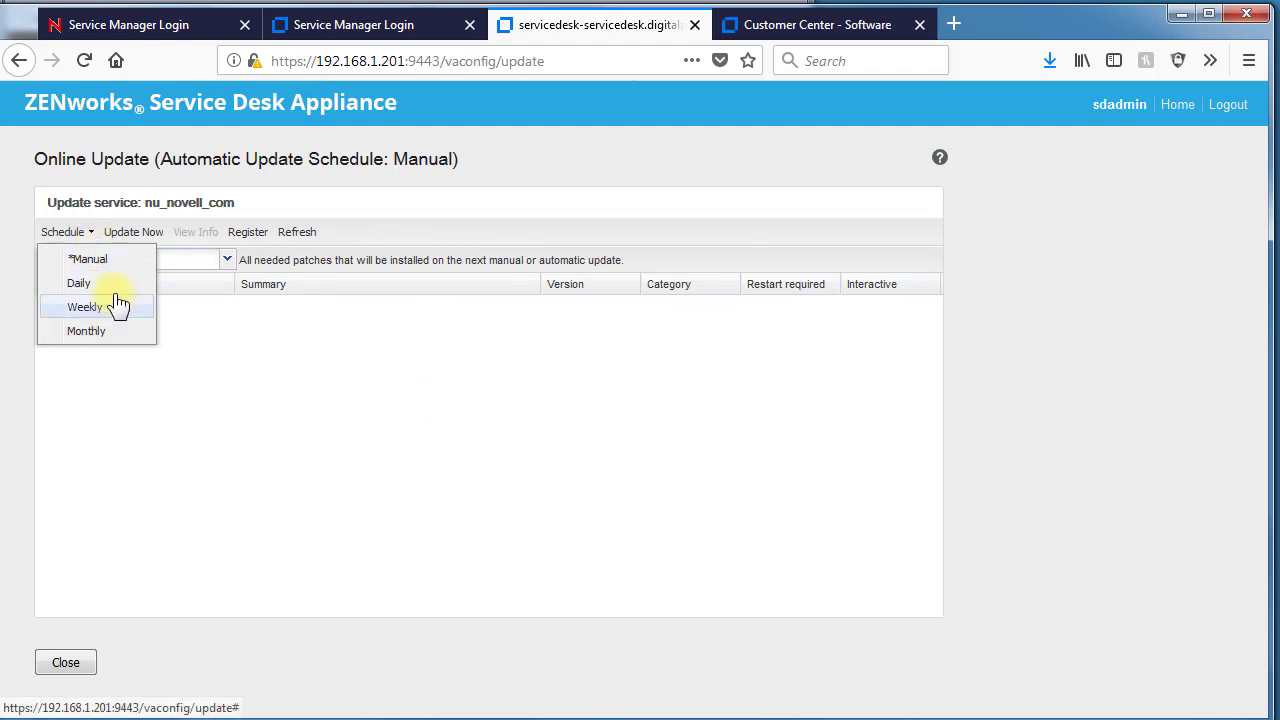
pyautogui.click(86, 286)
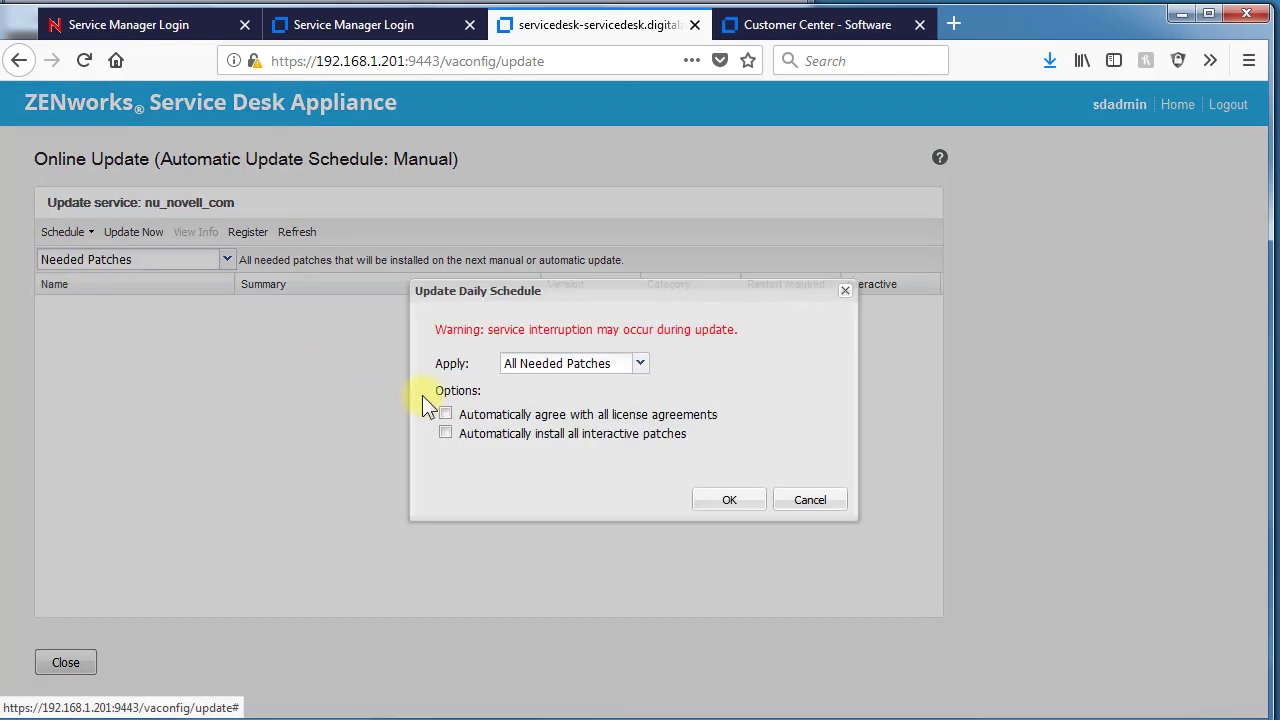
pyautogui.click(815, 502)
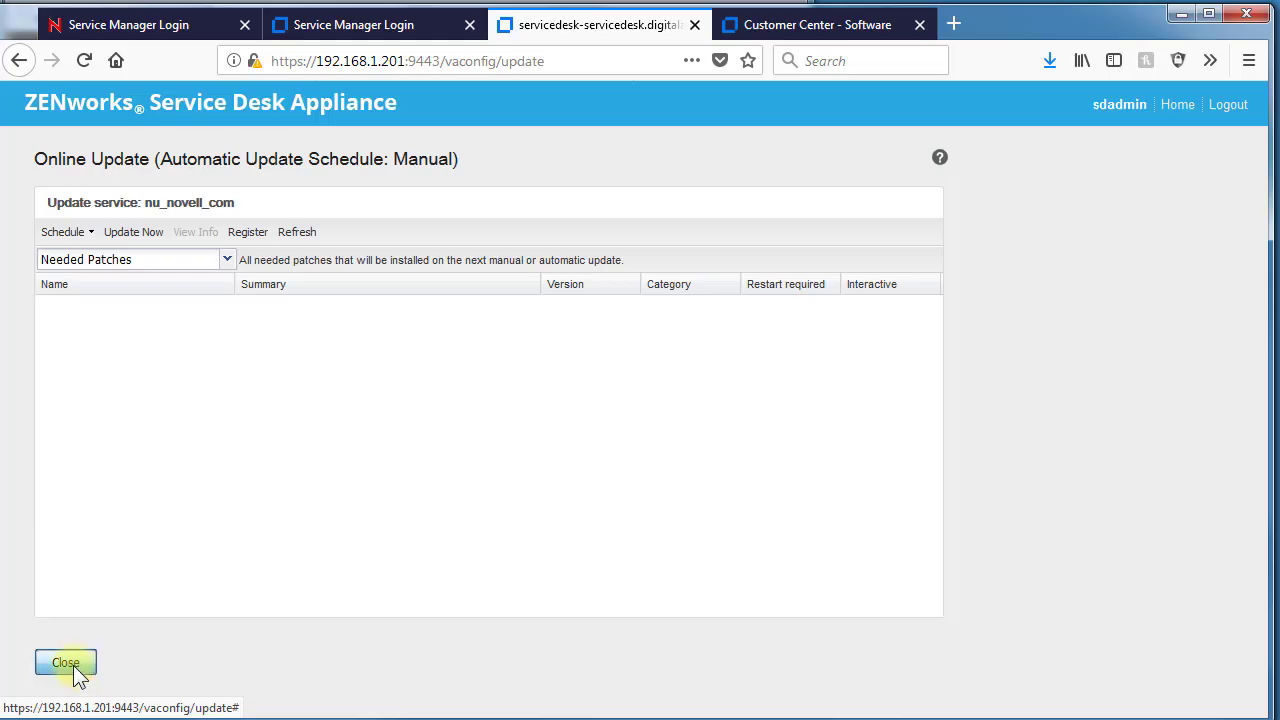
pyautogui.click(60, 665)
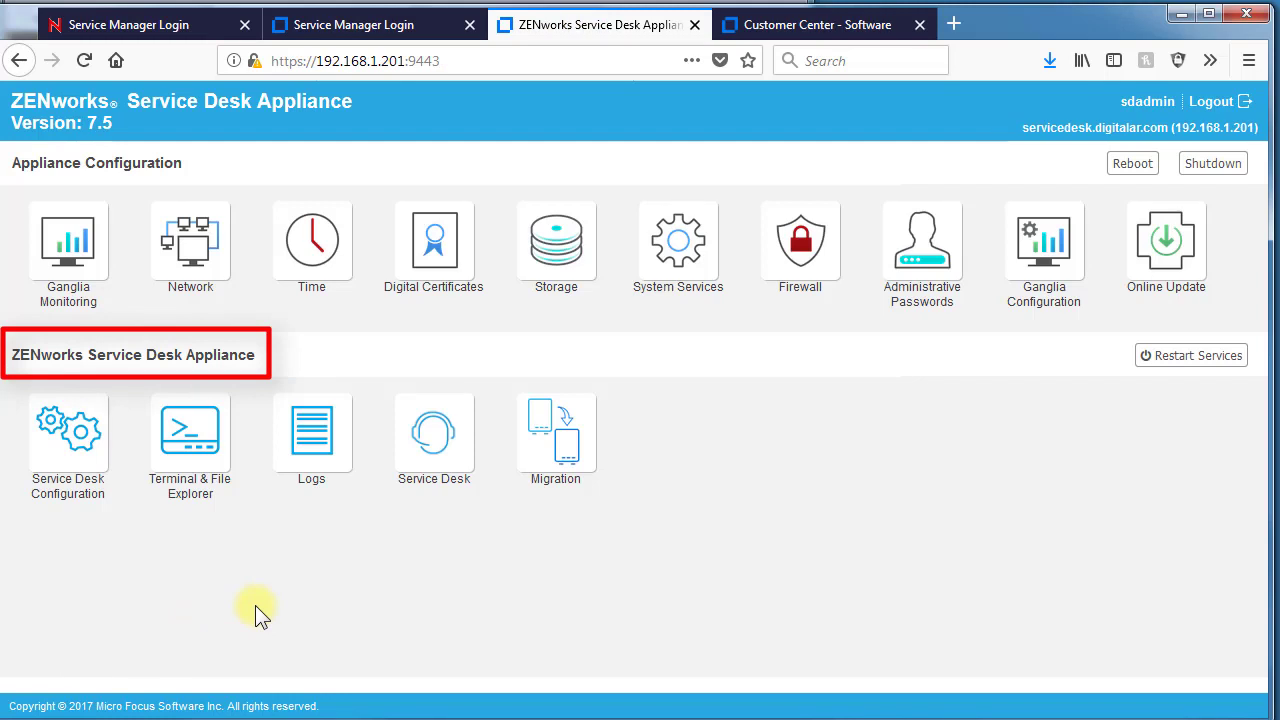
# View the Service Desk Configuration summary and cancel out of Database Configuration unchanged.
pyautogui.click(88, 455)
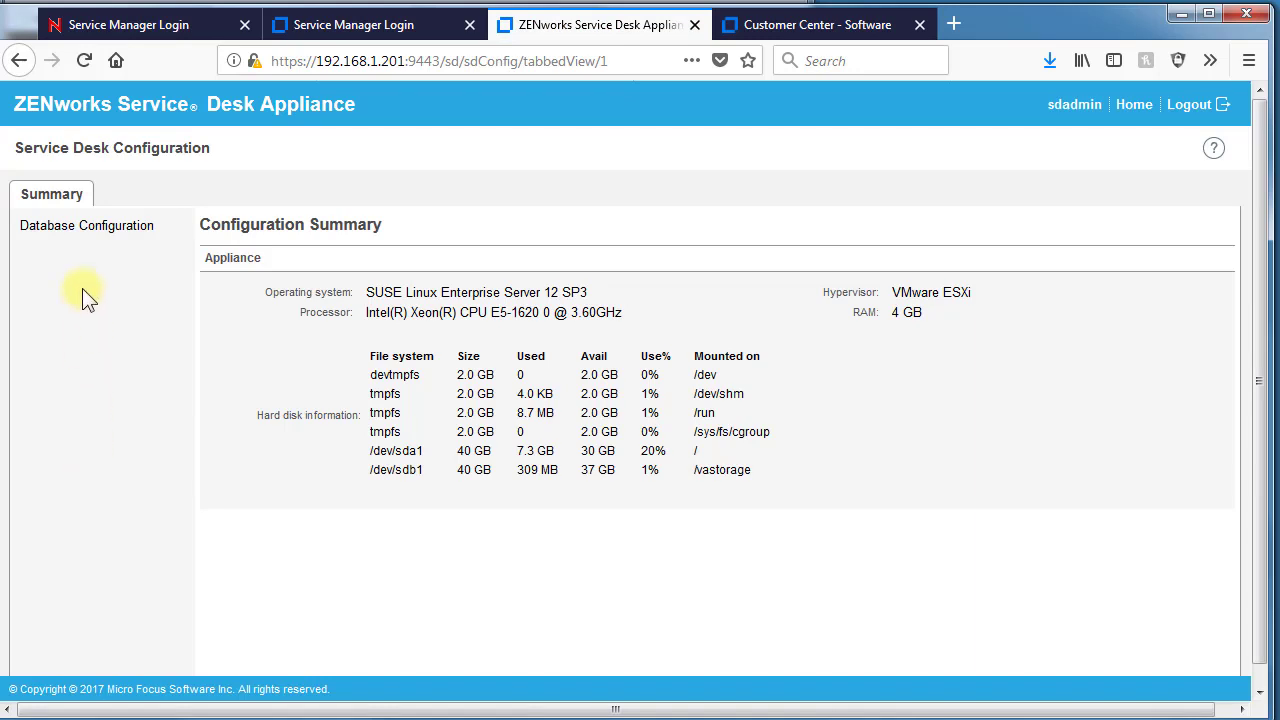
pyautogui.click(78, 246)
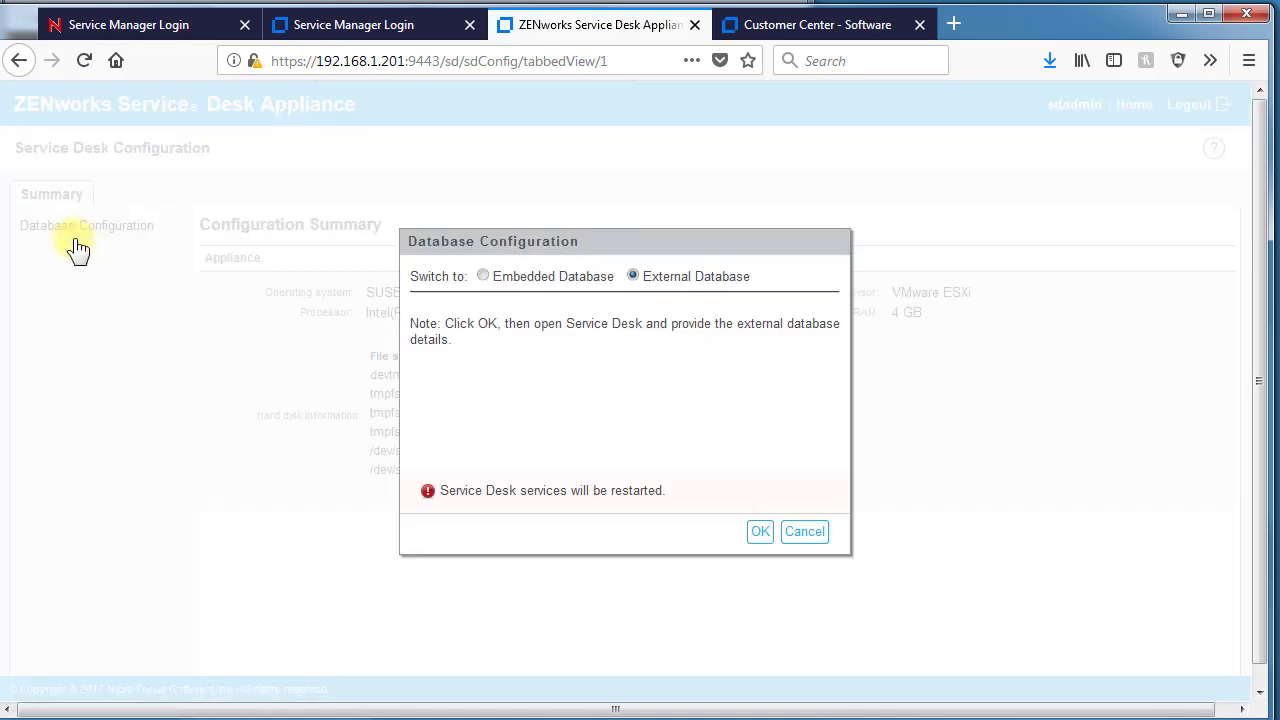
pyautogui.click(804, 532)
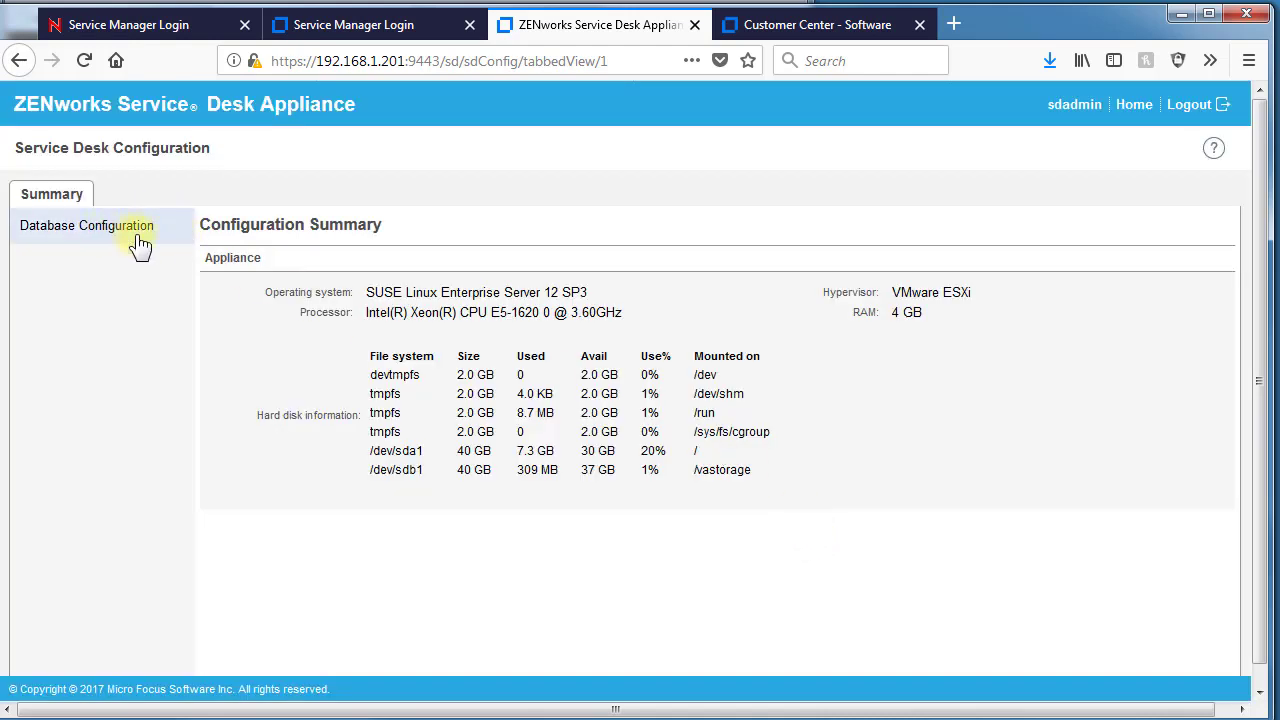
# Open the terminal, become root with su -, then close the terminal session.
pyautogui.click(1133, 110)
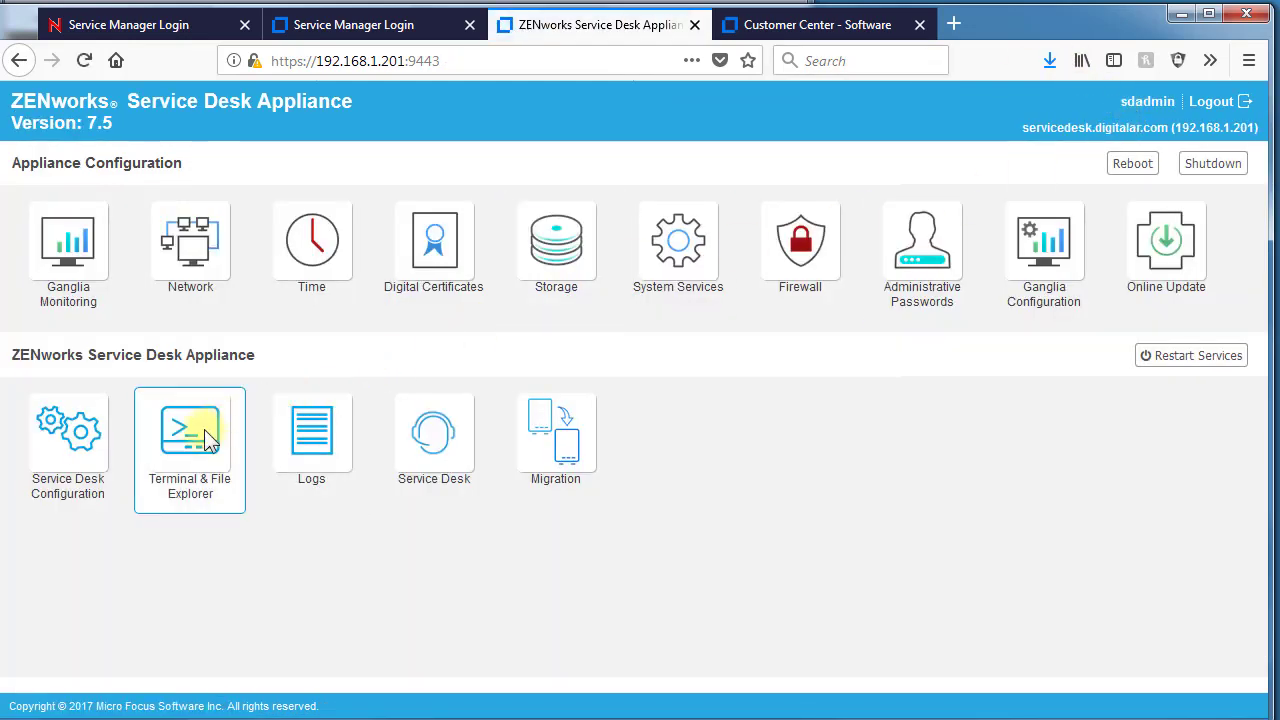
pyautogui.click(205, 440)
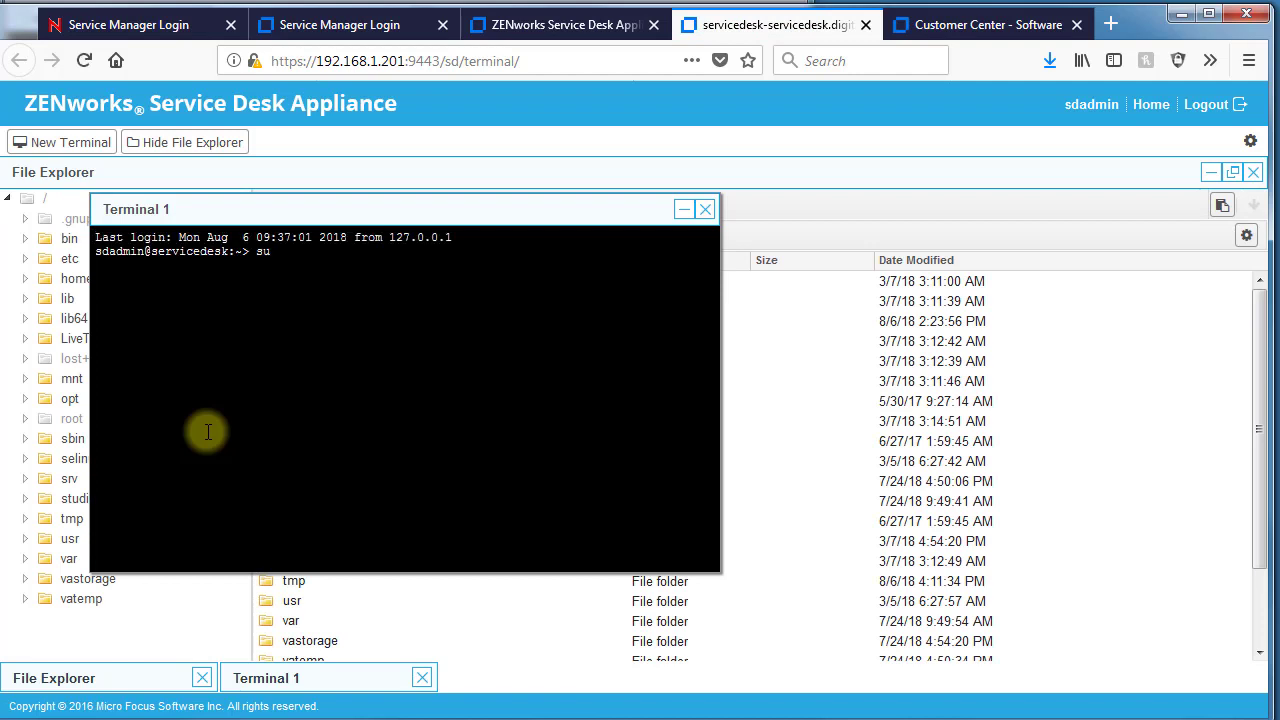
pyautogui.write('su -')
pyautogui.press('Return')
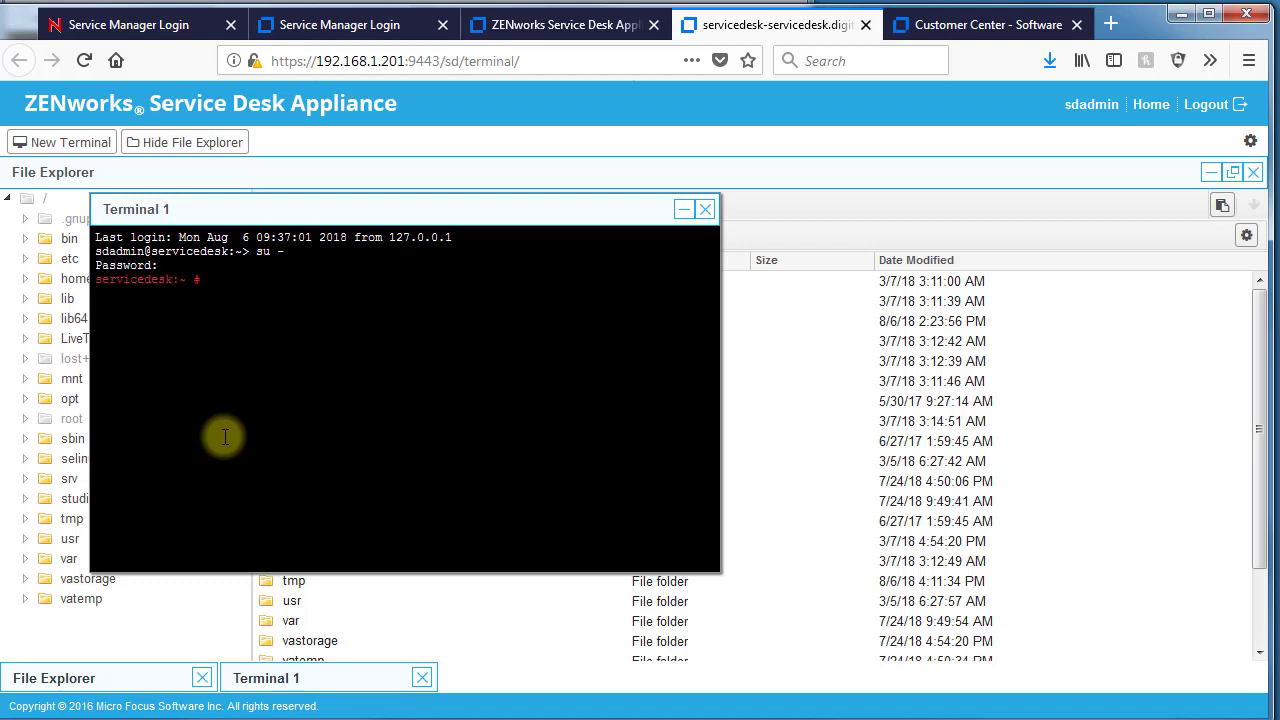
pyautogui.moveTo(348, 209); pyautogui.dragTo(638, 201)
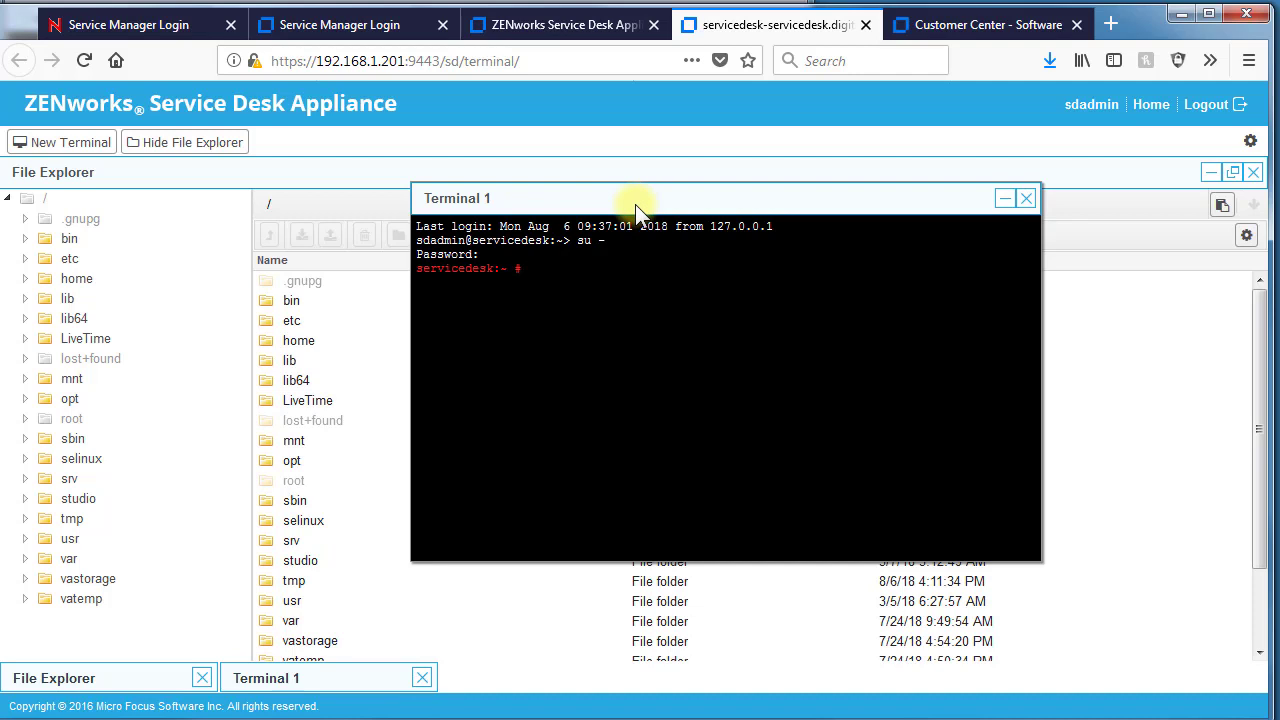
pyautogui.click(1025, 198)
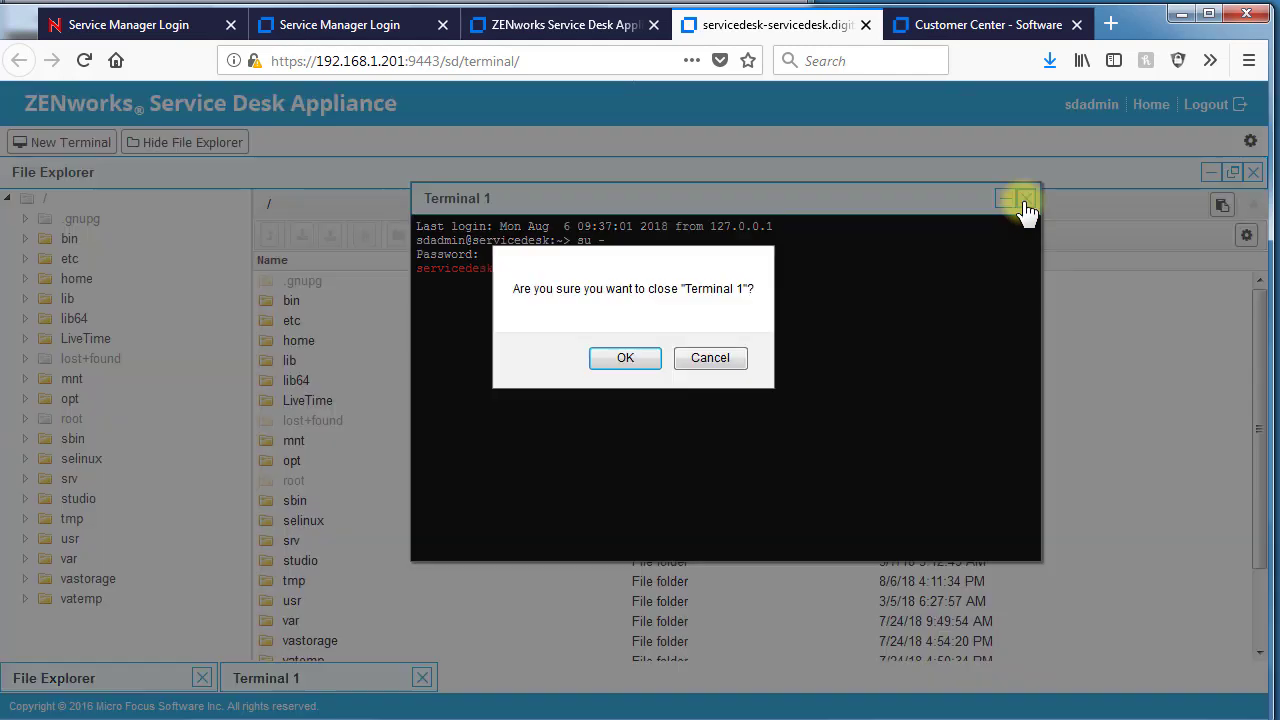
pyautogui.click(623, 357)
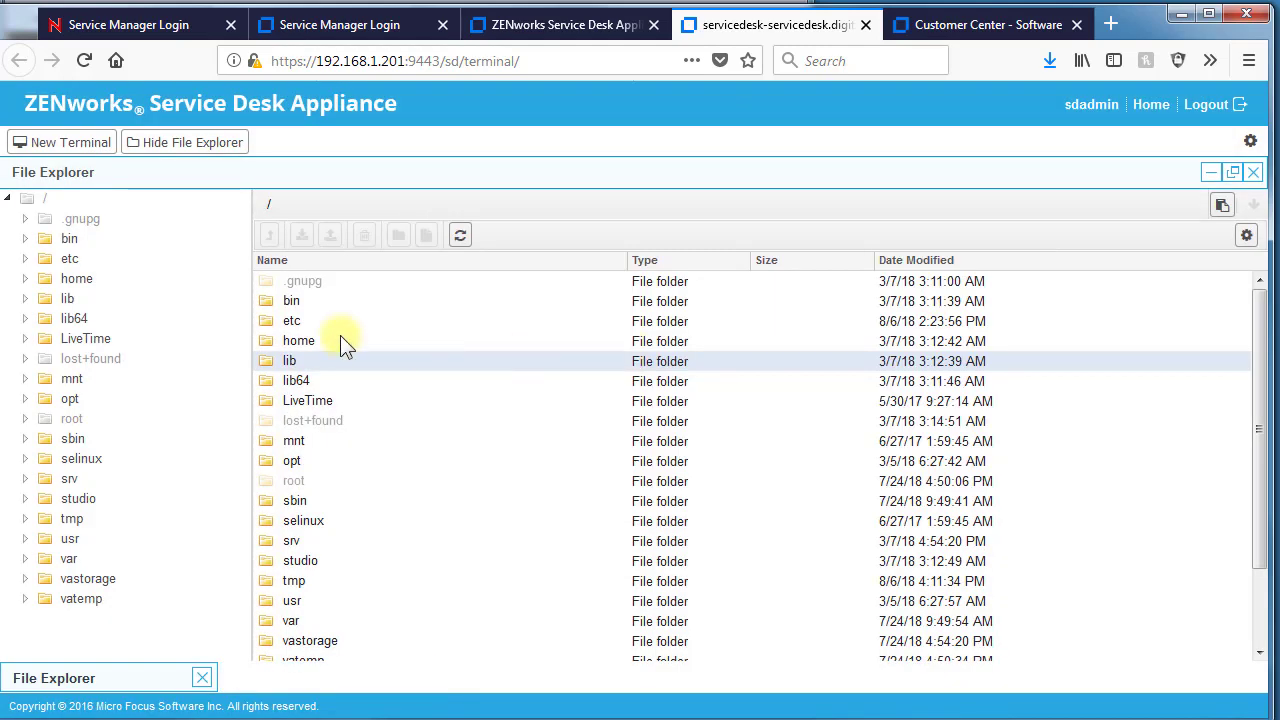
# In File Explorer, browse to /vastorage/LiveTime/Logs to list LiveTime.log and SchemaUpdateScript.txt.
pyautogui.click(26, 578)
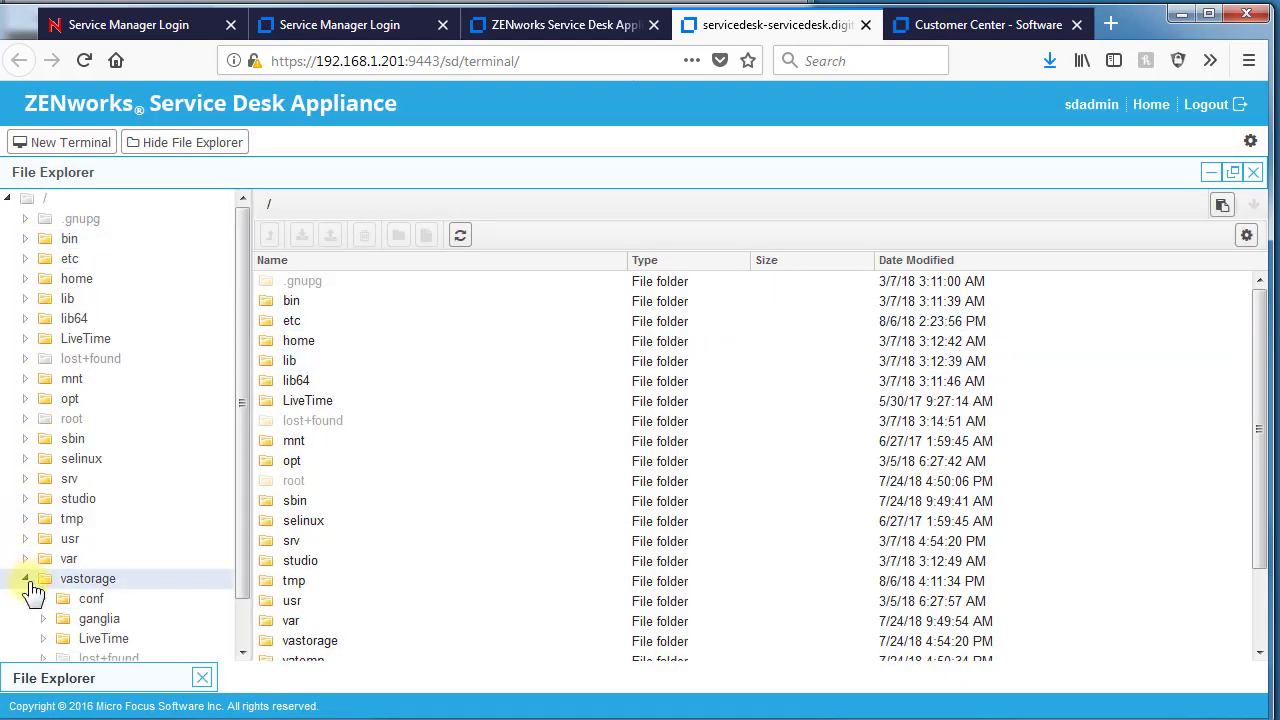
pyautogui.click(43, 638)
pyautogui.scroll(-1, 97, 583)
pyautogui.scroll(-4, 97, 583)
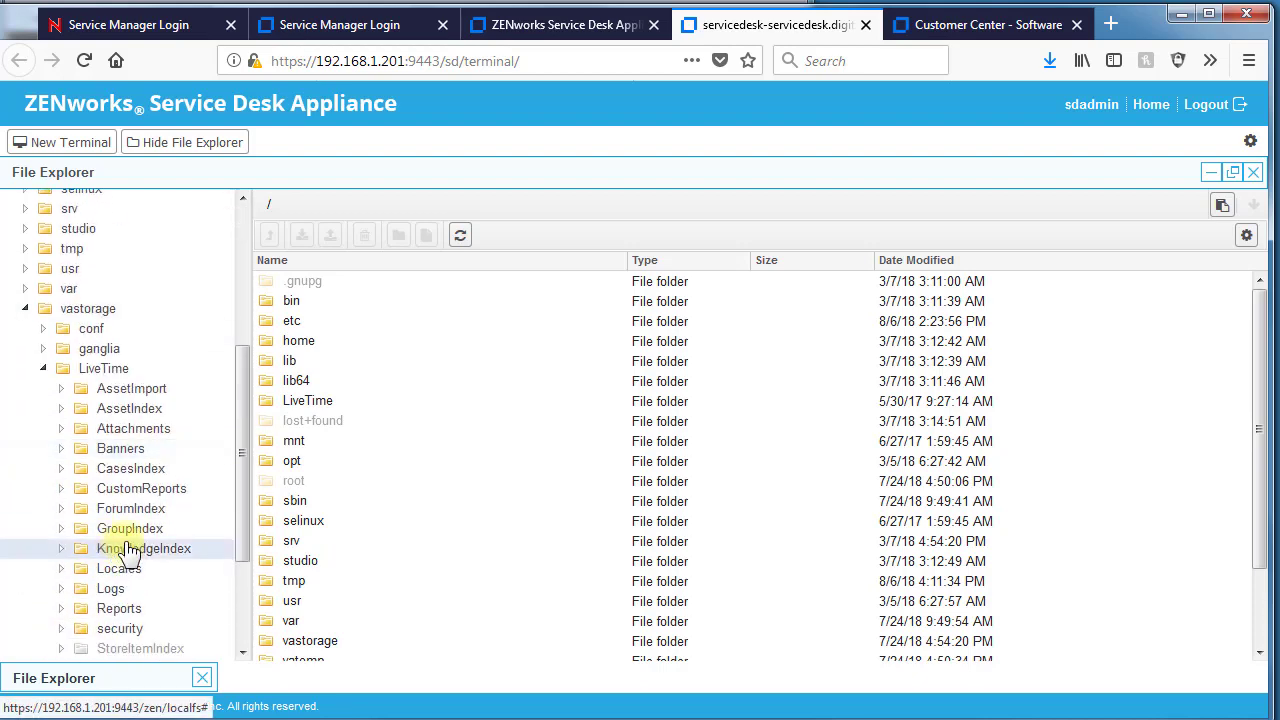
pyautogui.click(110, 588)
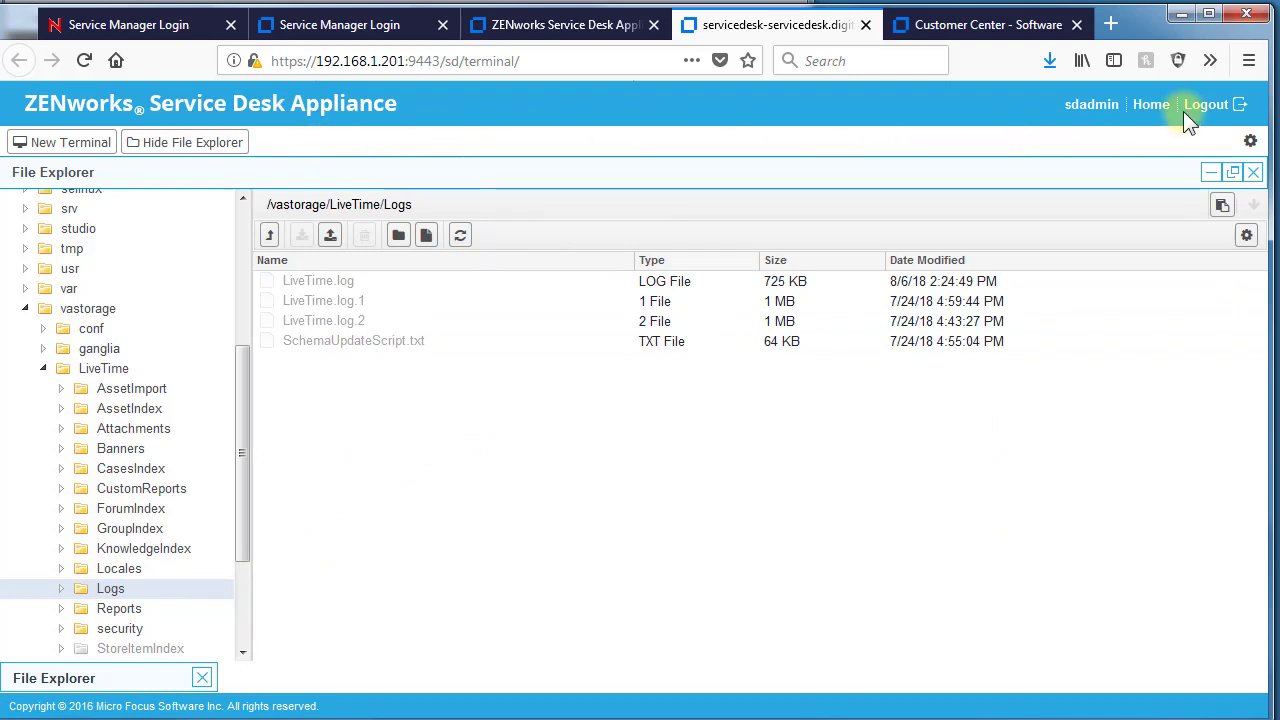
# From the home dashboard, open ServiceDesk > LiveTime > LiveTime.log in the log viewer.
pyautogui.click(1151, 104)
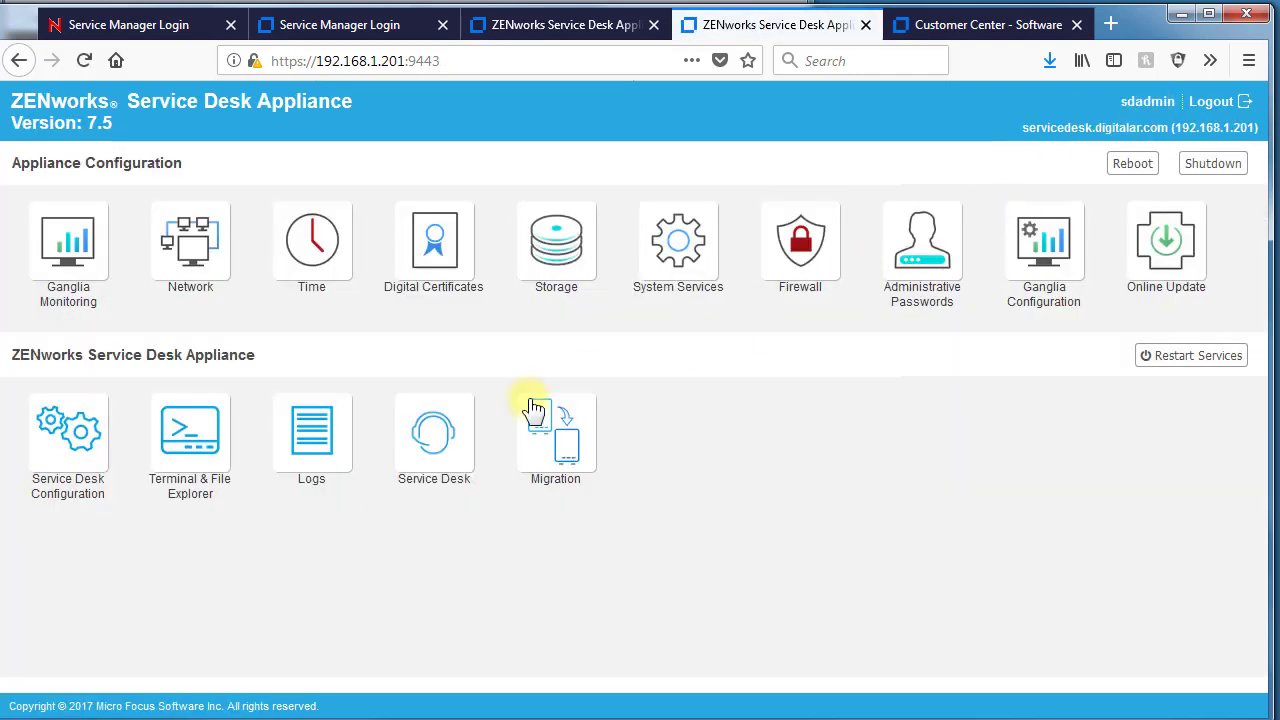
pyautogui.click(306, 455)
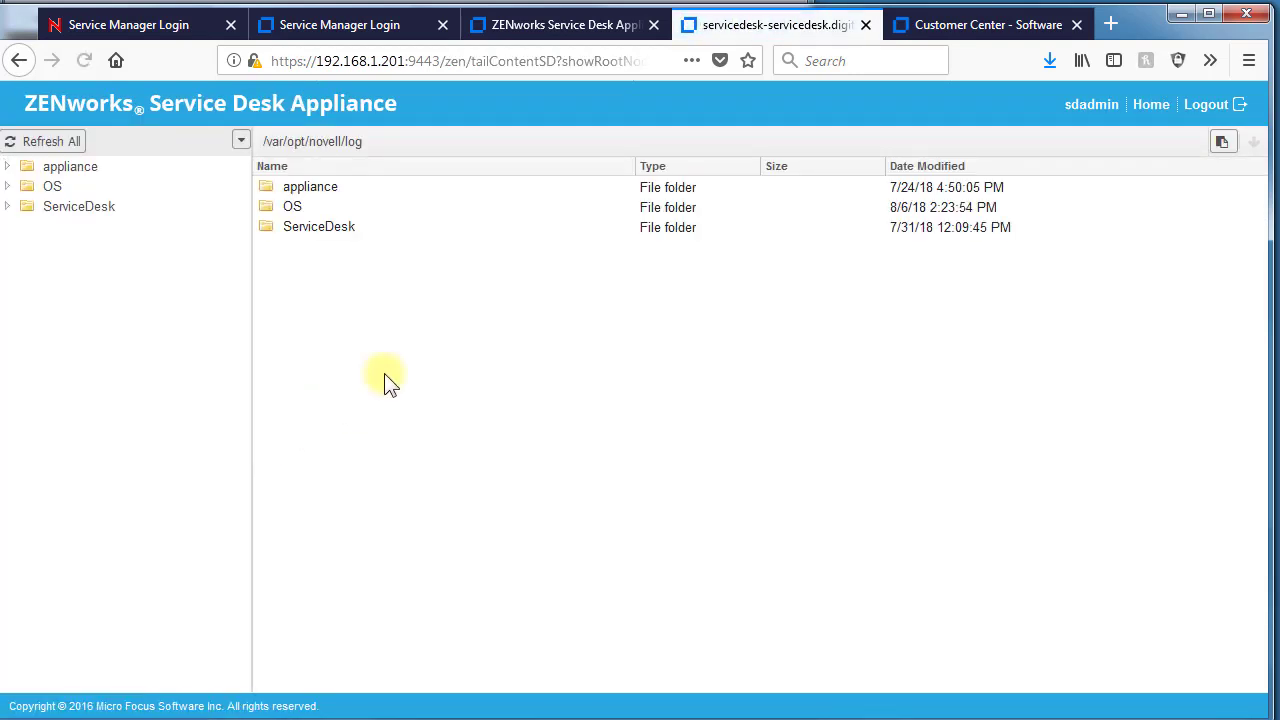
pyautogui.click(9, 212)
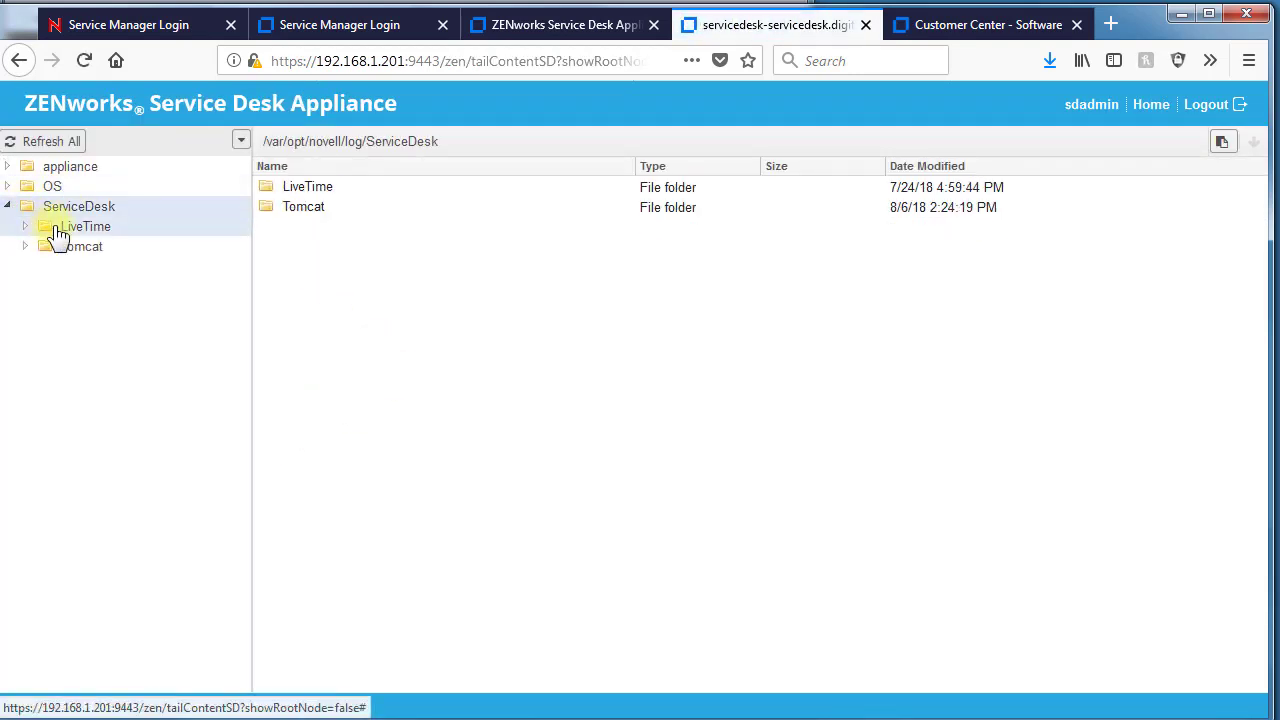
pyautogui.click(57, 230)
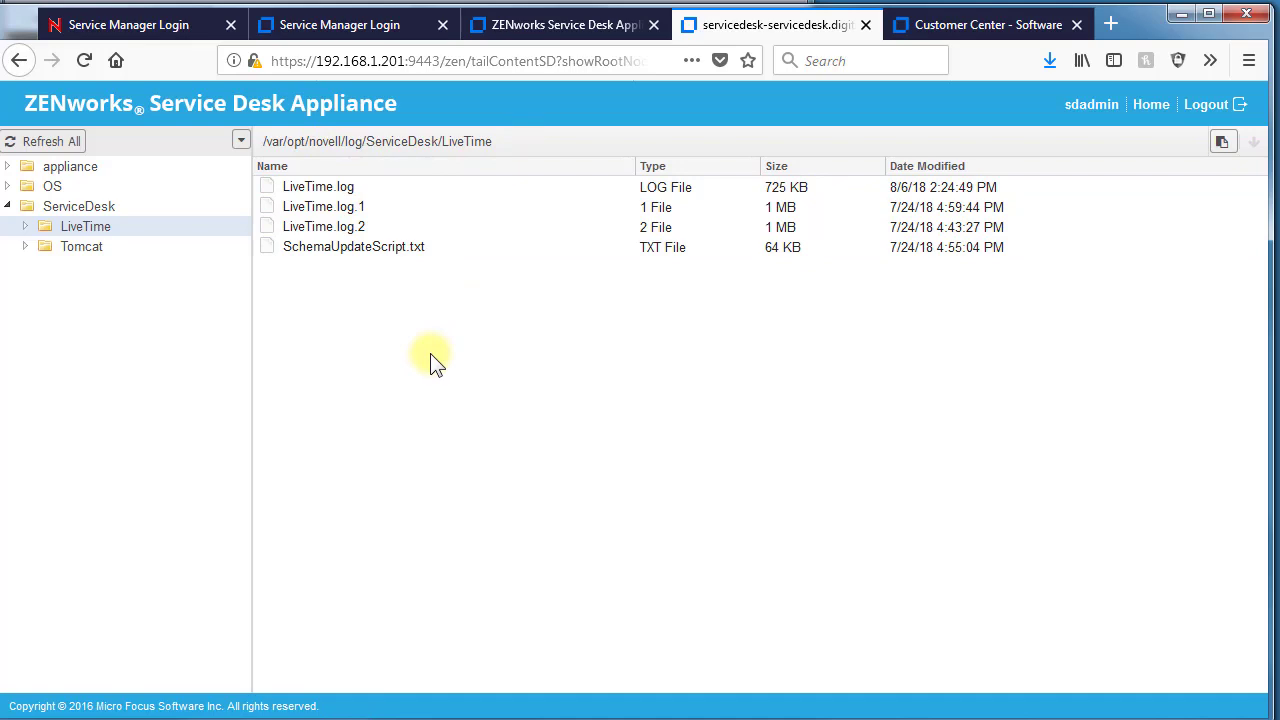
pyautogui.doubleClick(314, 186)
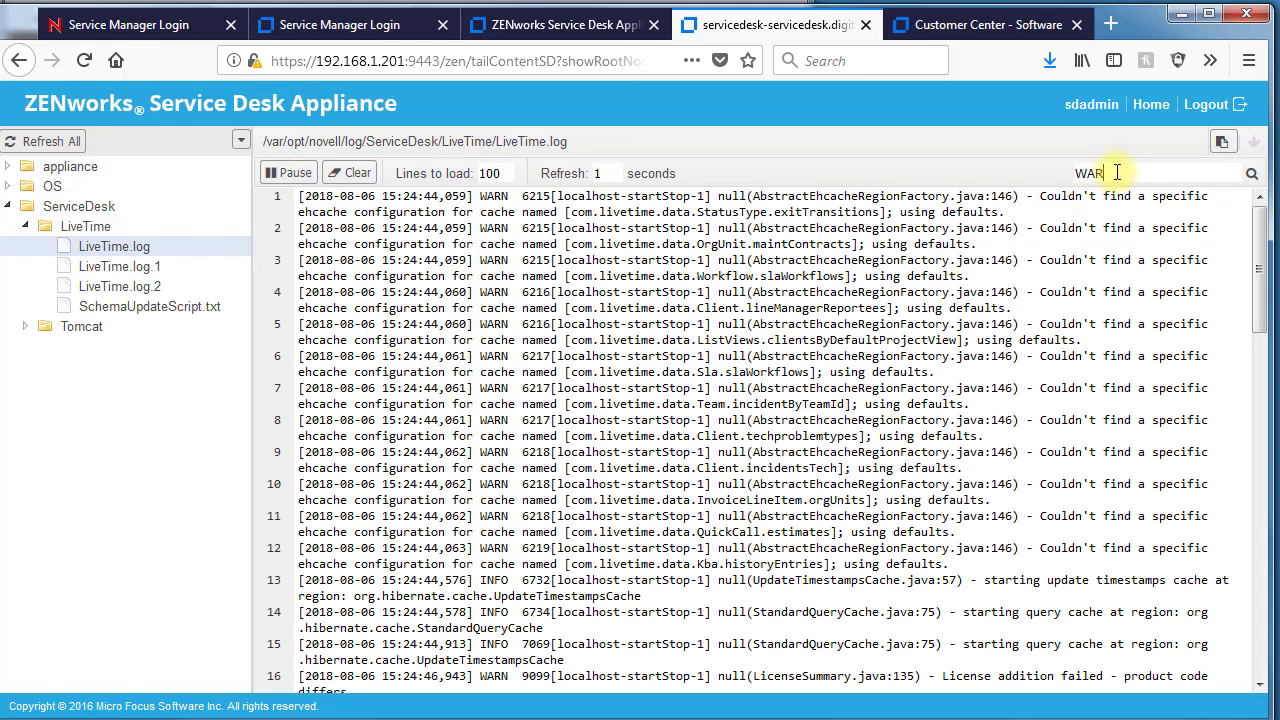
# Filter LiveTime.log to WARN lines, then remove the filter and rerun the search.
pyautogui.press('Return')
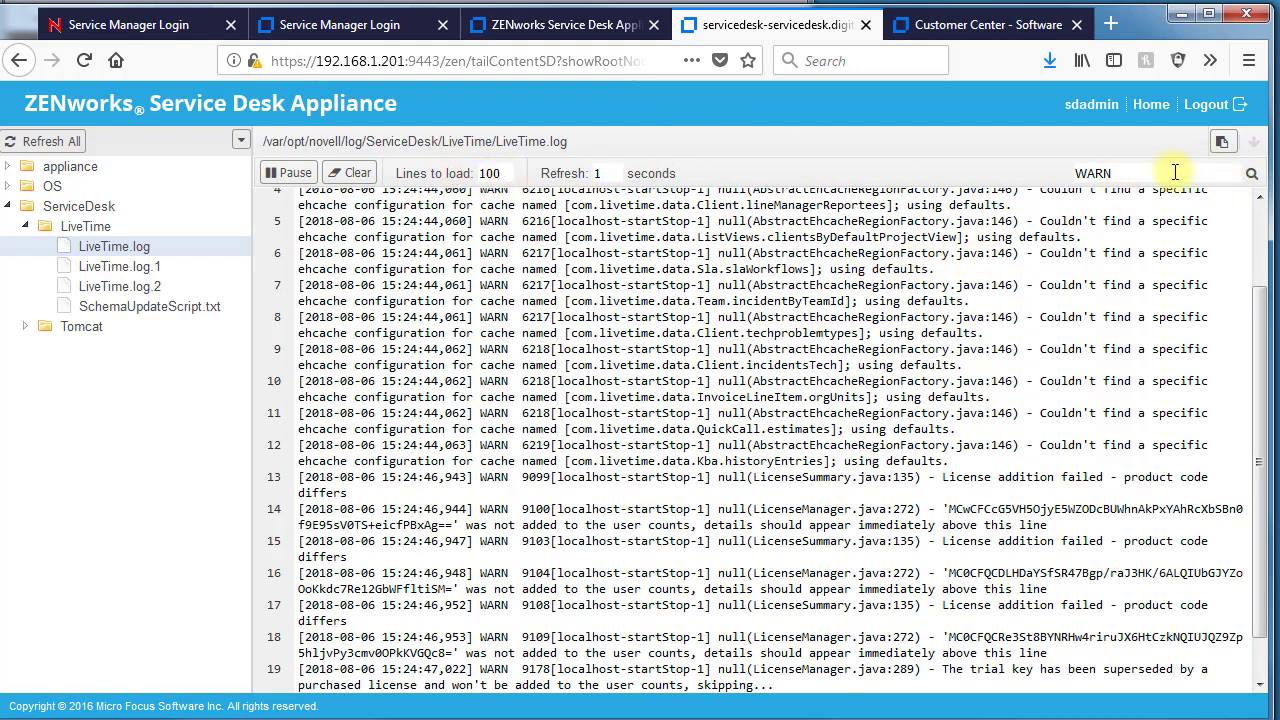
pyautogui.moveTo(1160, 173); pyautogui.dragTo(1023, 176)
pyautogui.press('BackSpace')
pyautogui.click(1251, 175)
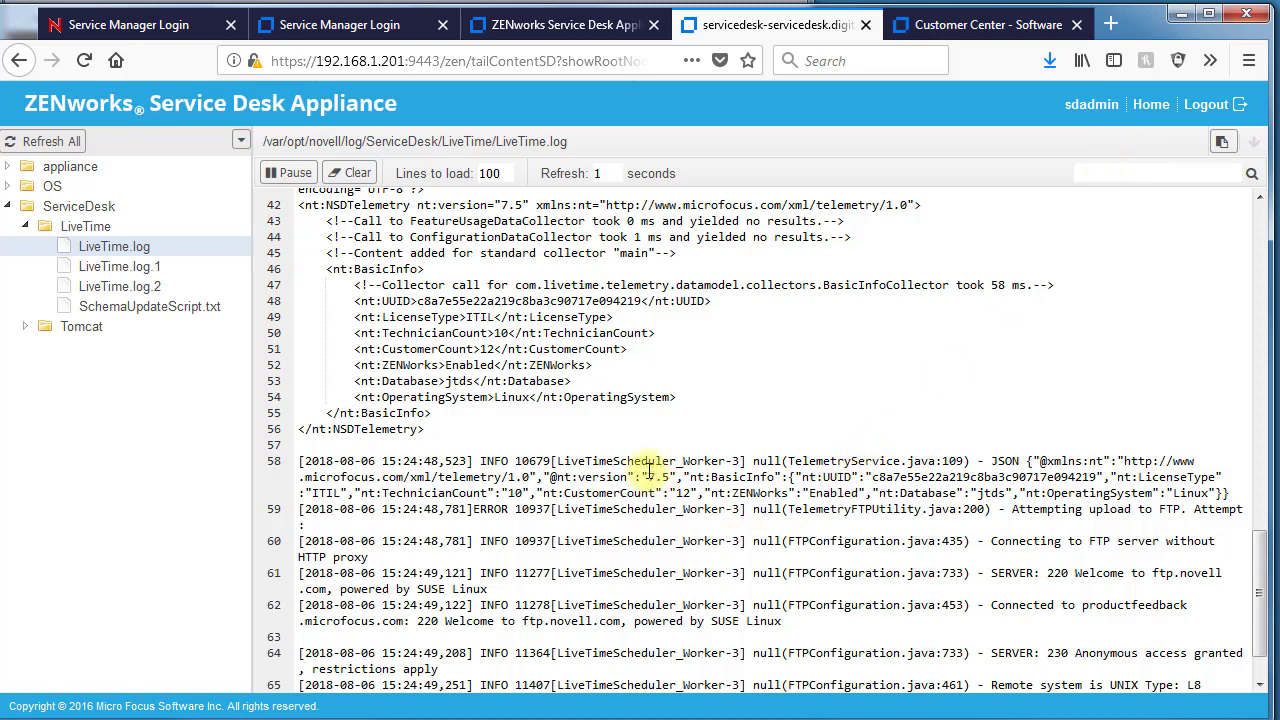
# Open jetty.stderrout.out from the OS > appliance > jetty log folder.
pyautogui.click(14, 190)
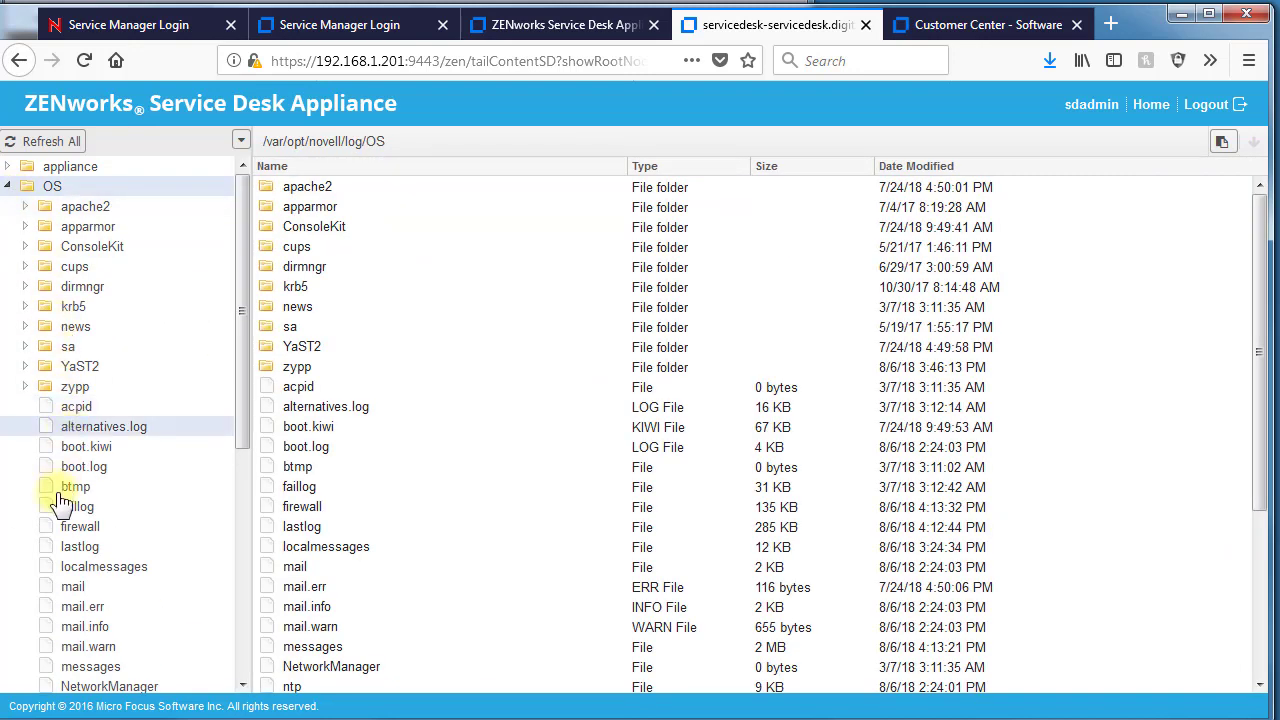
pyautogui.click(14, 168)
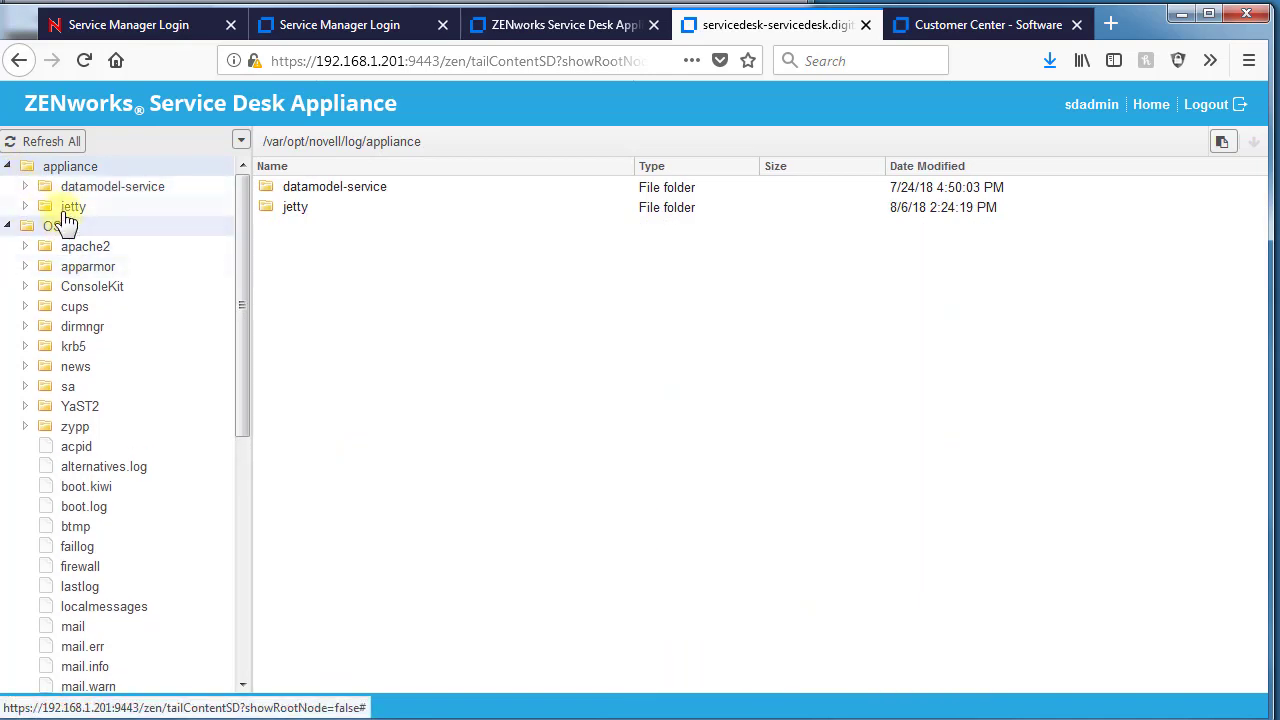
pyautogui.click(72, 207)
pyautogui.doubleClick(345, 367)
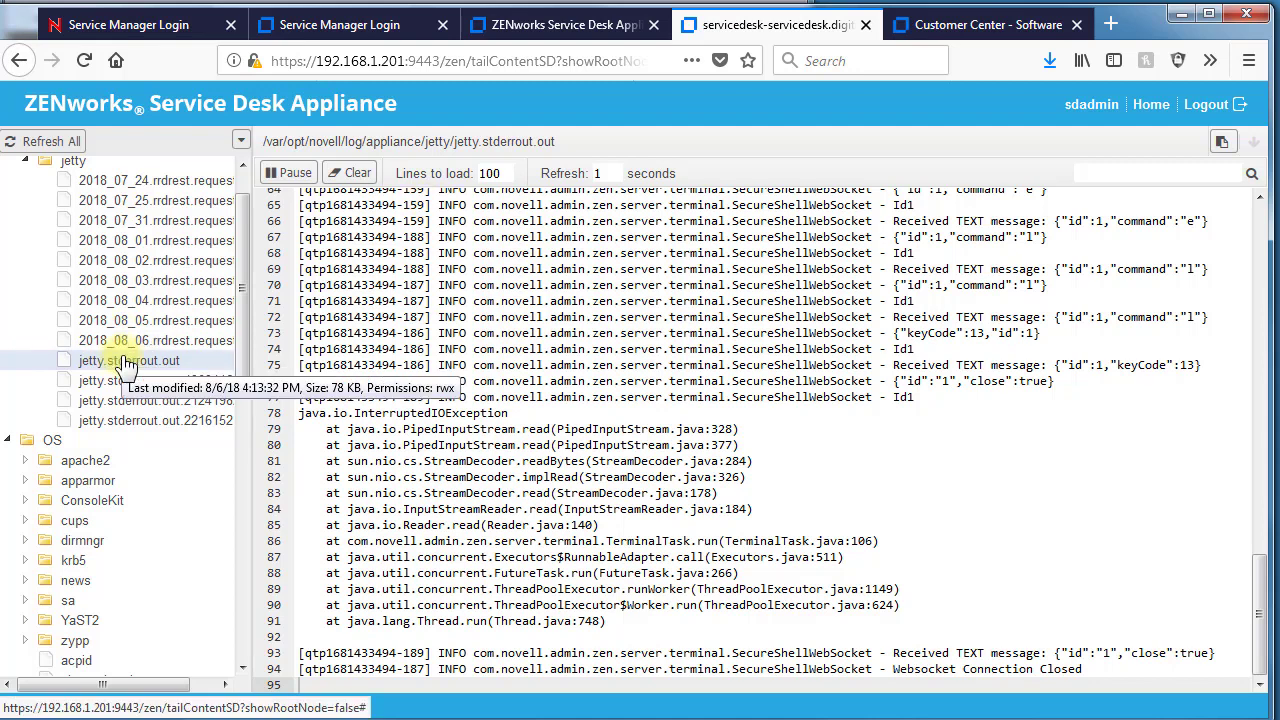
# View jetty.stderrout.out in Tail Mode, then reopen and dismiss its options without downloading.
pyautogui.rightClick(126, 363)
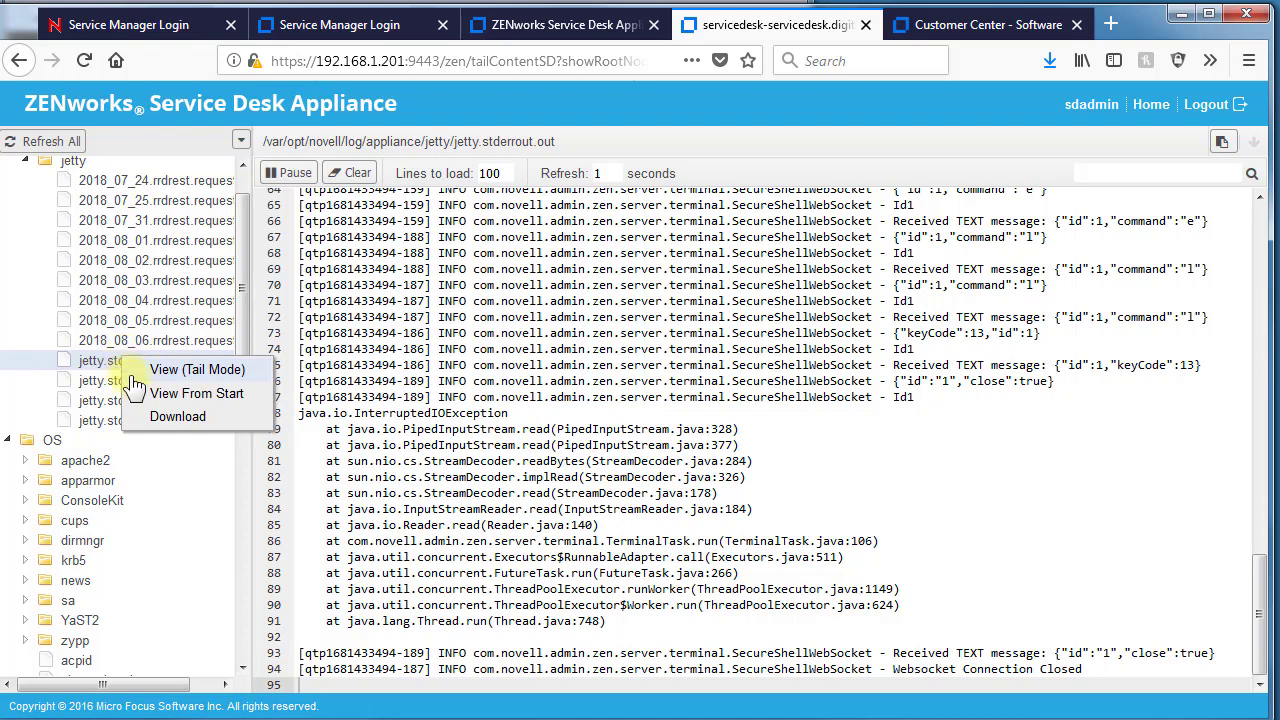
pyautogui.click(190, 375)
pyautogui.rightClick(171, 360)
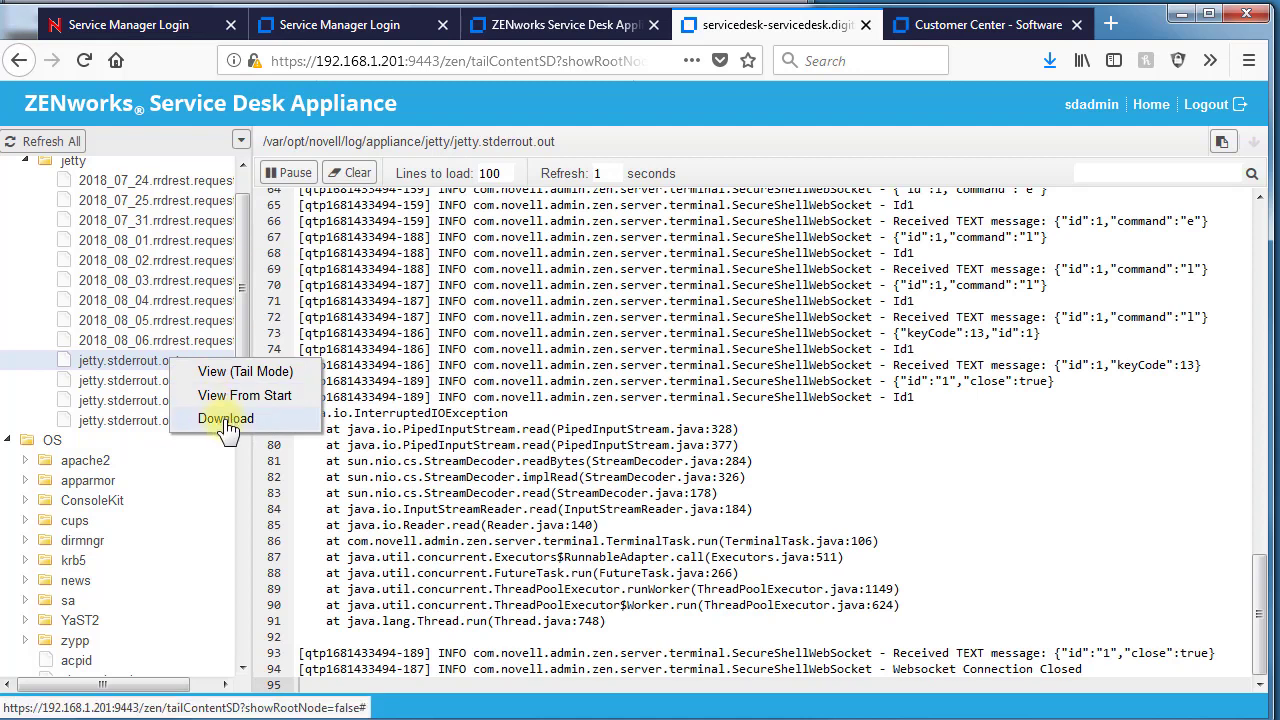
pyautogui.click(823, 365)
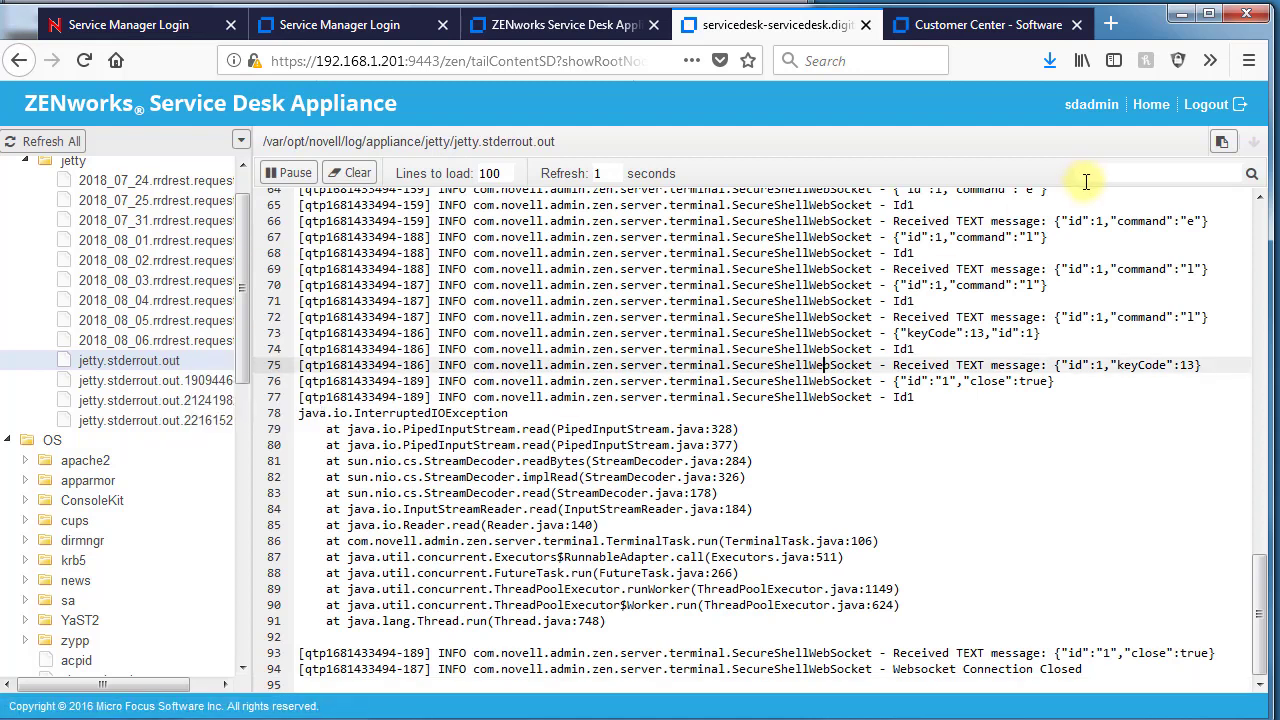
# Open the Migration page for Service Desk v7.3/v7.4 sources and cancel without entering an IP address.
pyautogui.click(1160, 110)
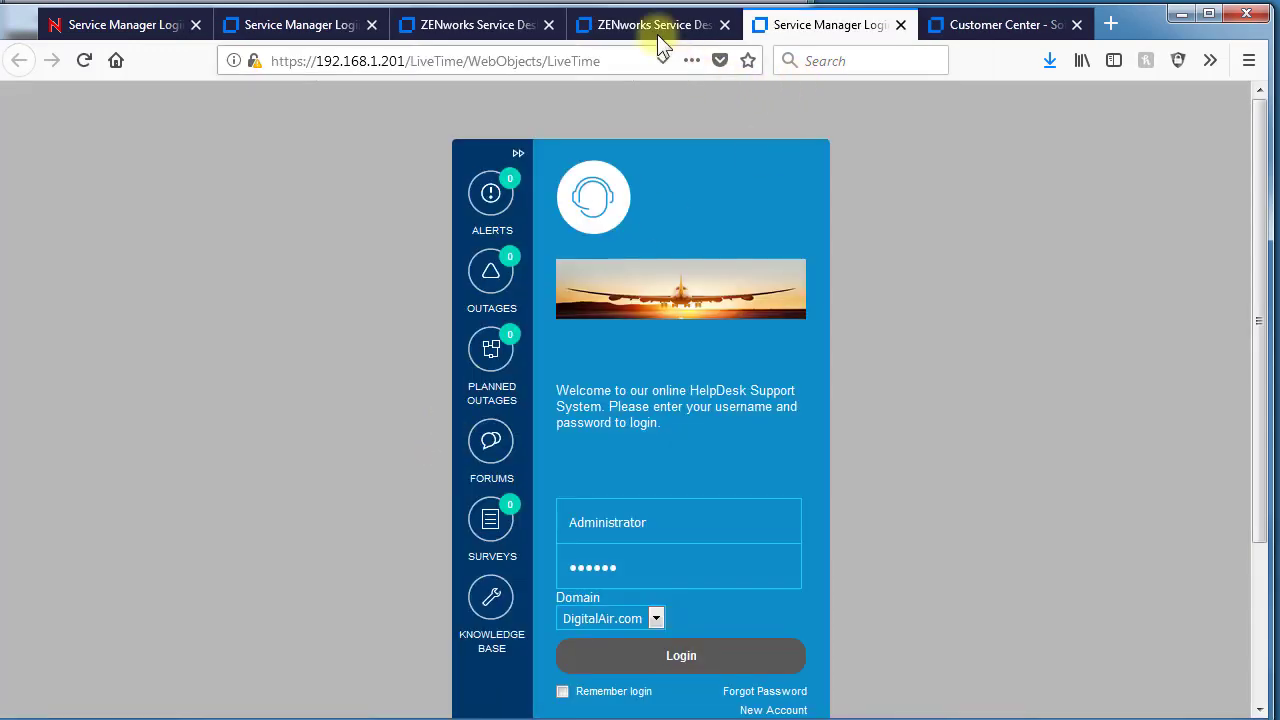
pyautogui.click(657, 30)
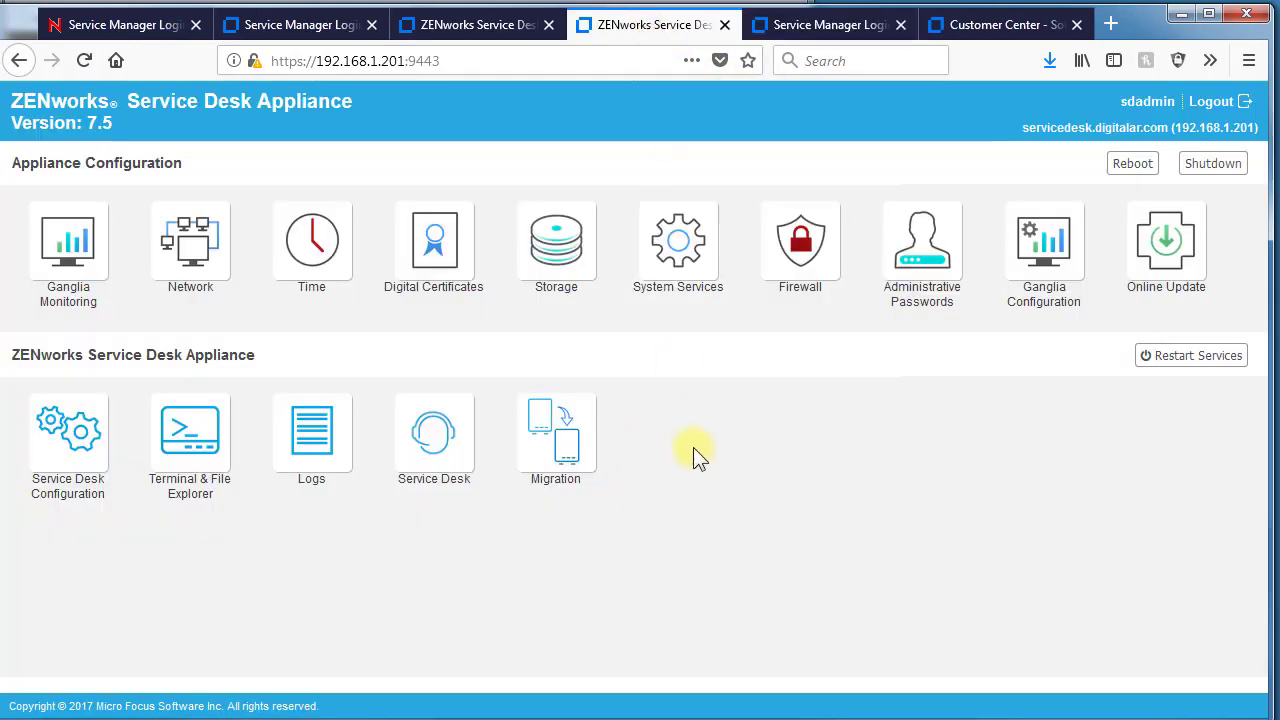
pyautogui.click(557, 425)
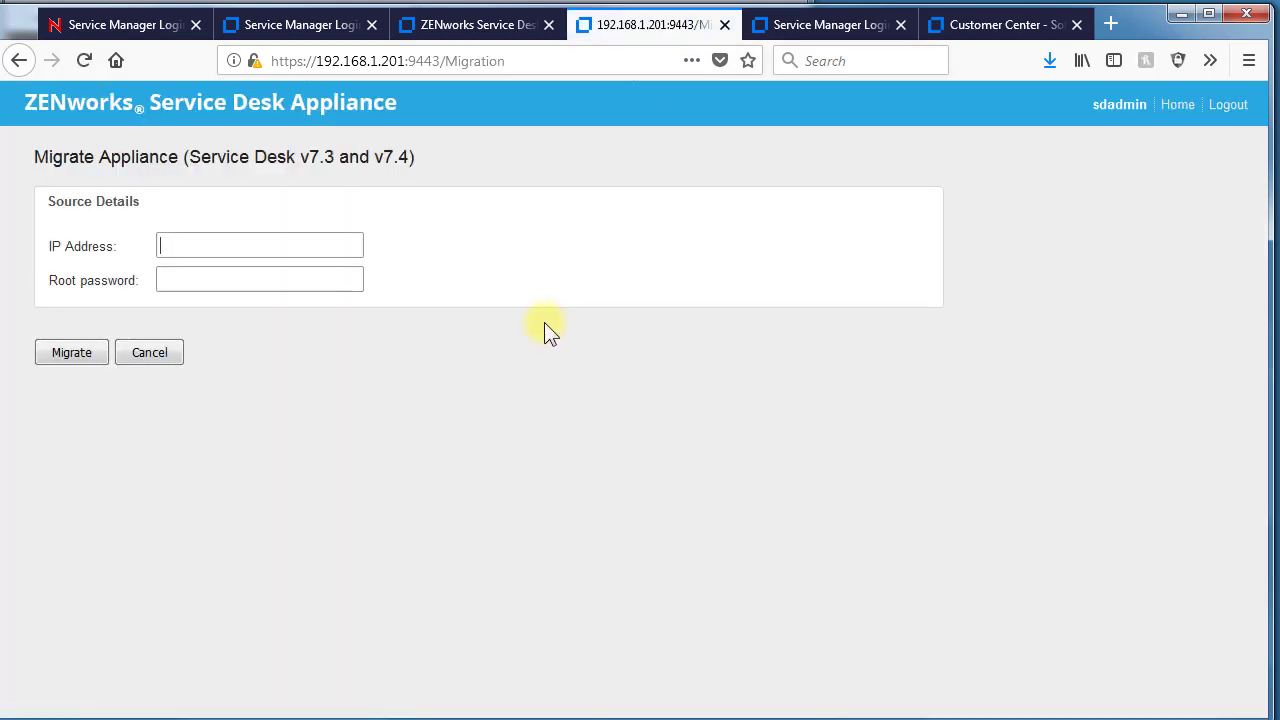
pyautogui.click(293, 240)
pyautogui.click(289, 240)
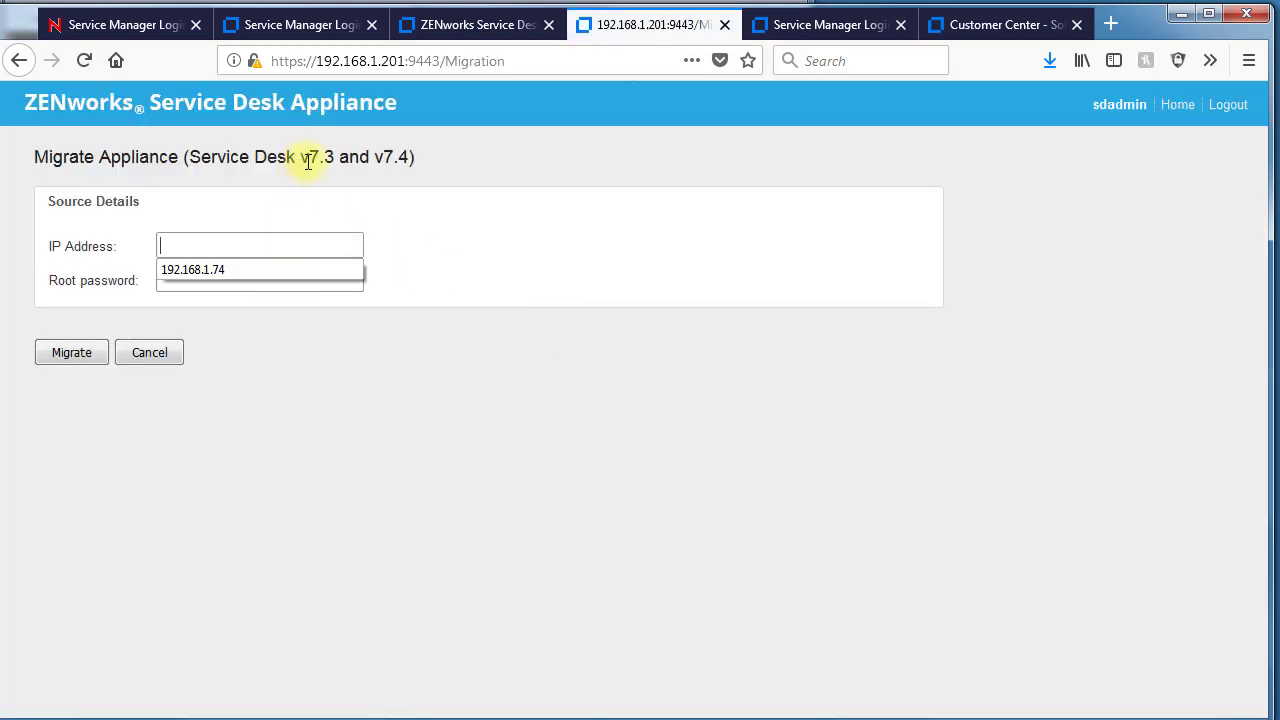
pyautogui.click(392, 290)
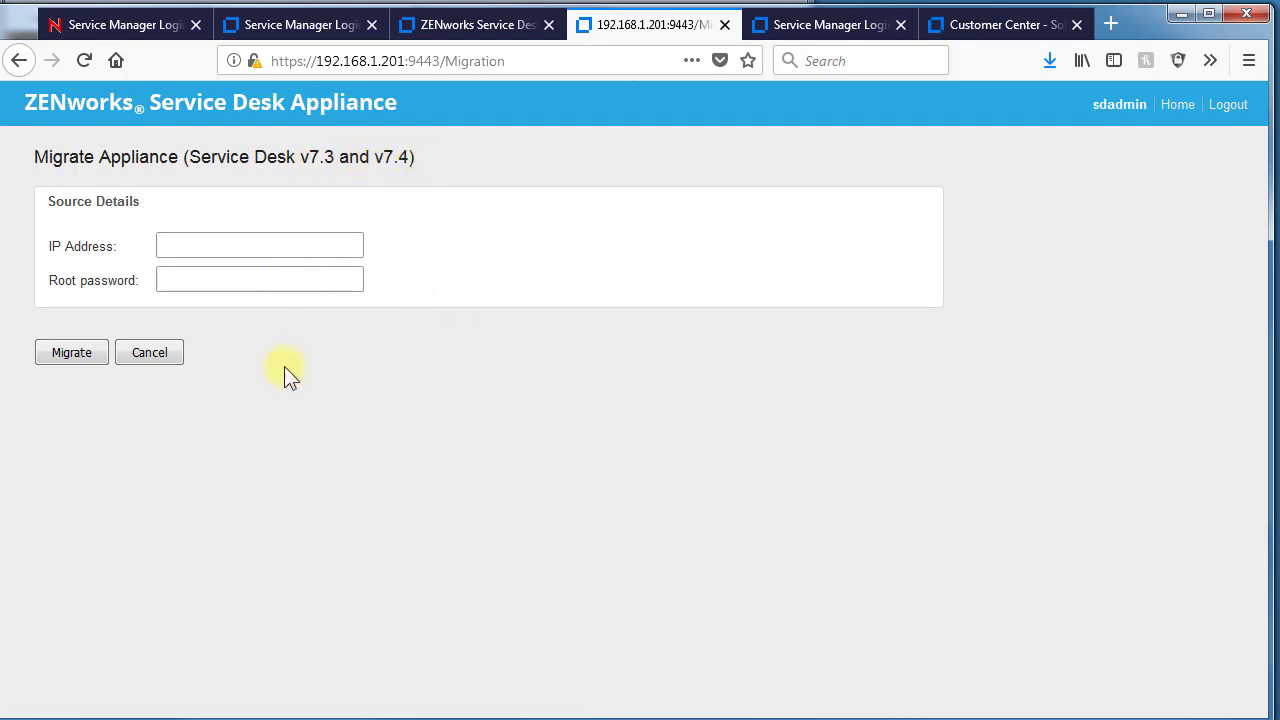
pyautogui.click(162, 364)
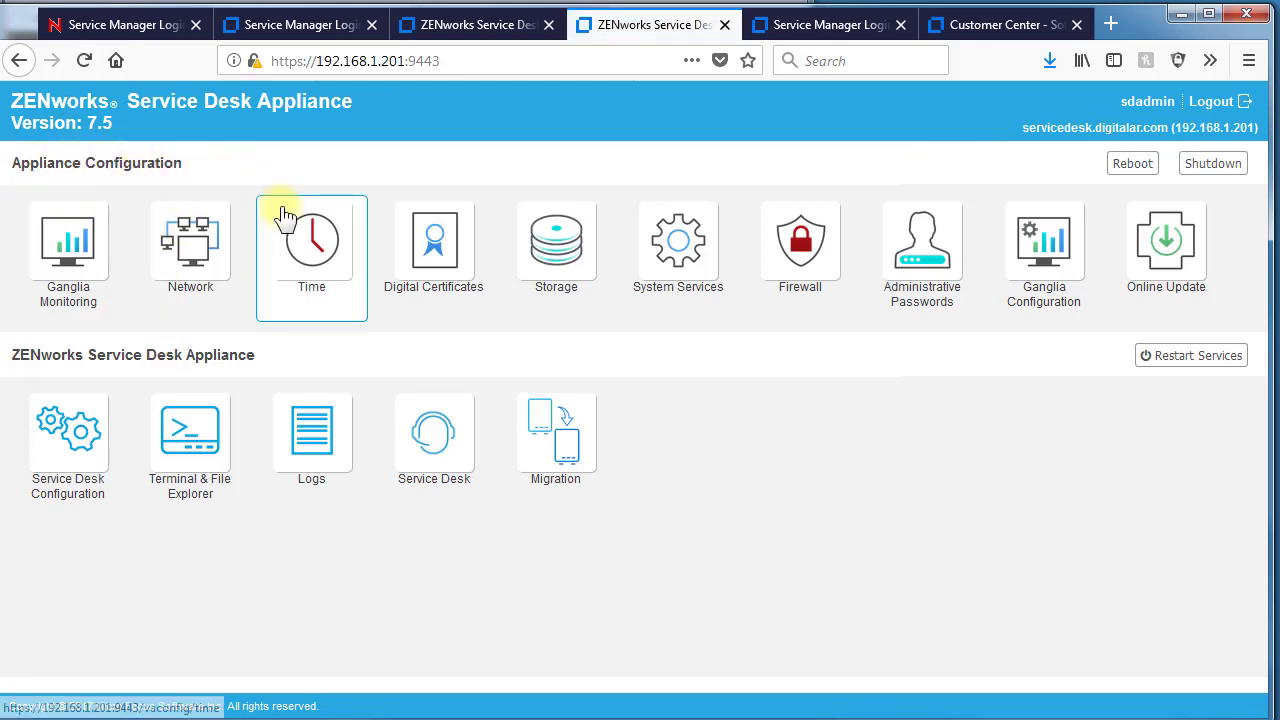
pyautogui.click(1185, 362)
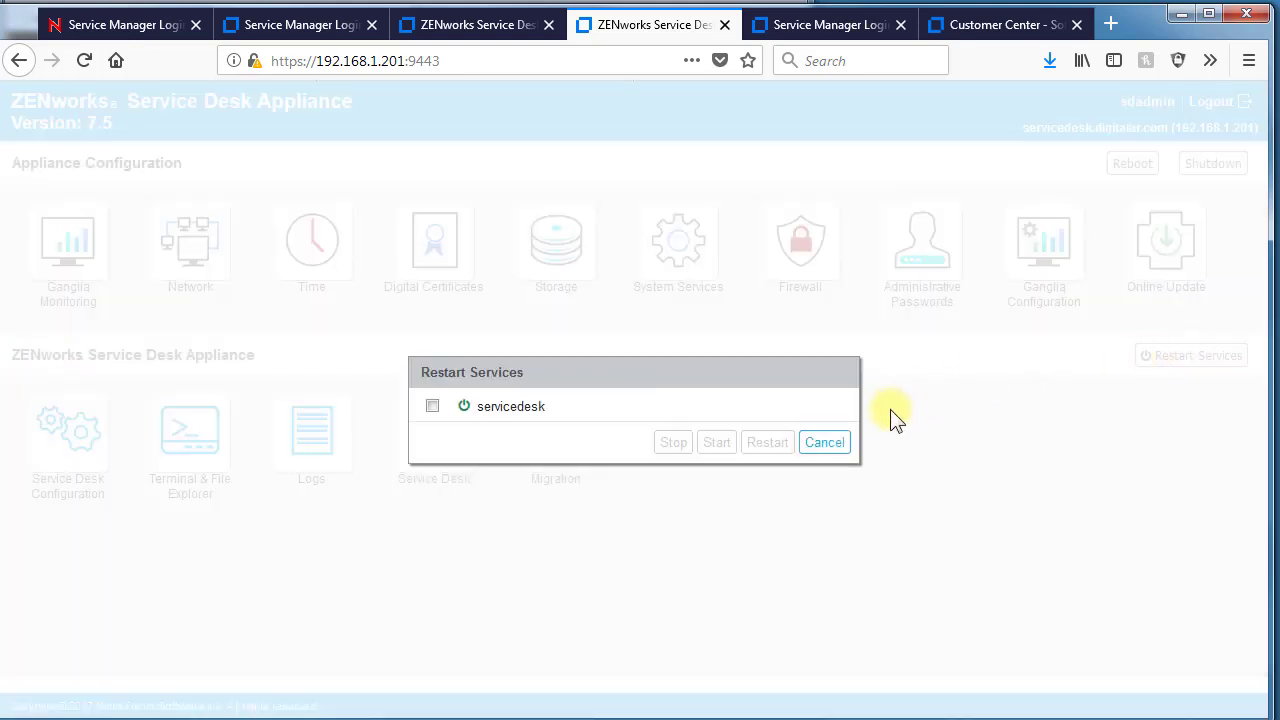
pyautogui.click(433, 407)
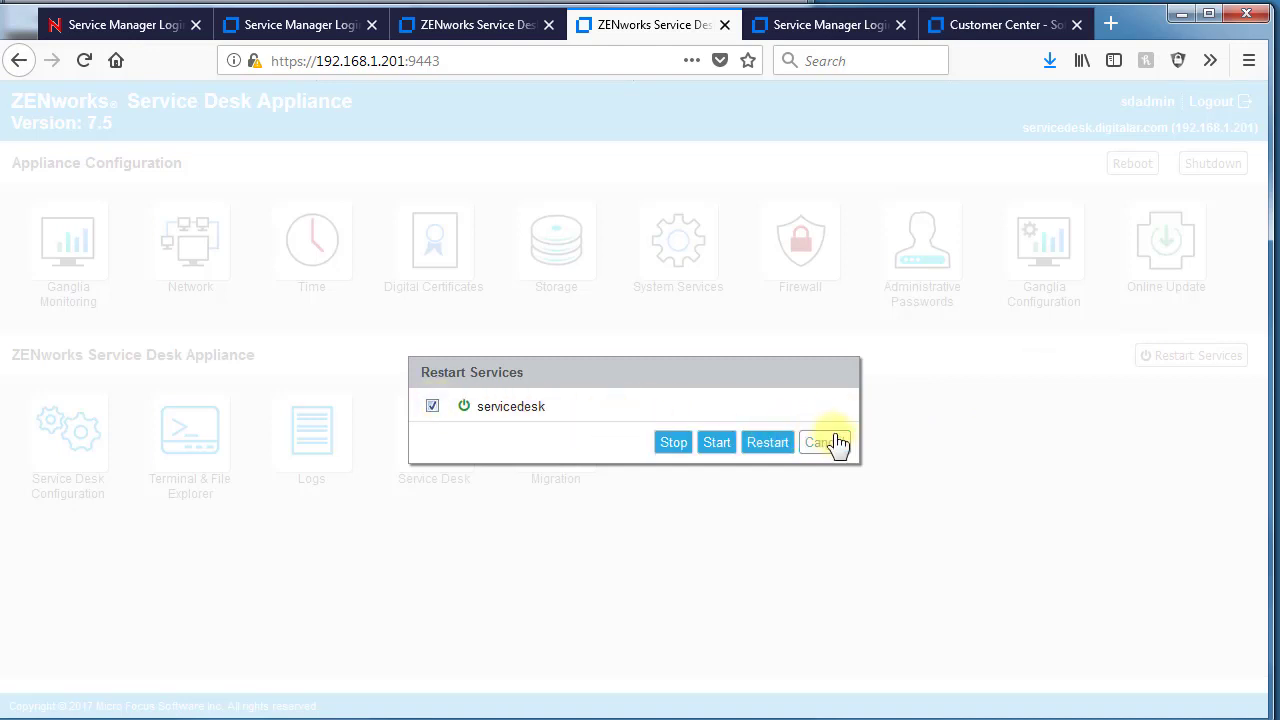
pyautogui.click(838, 447)
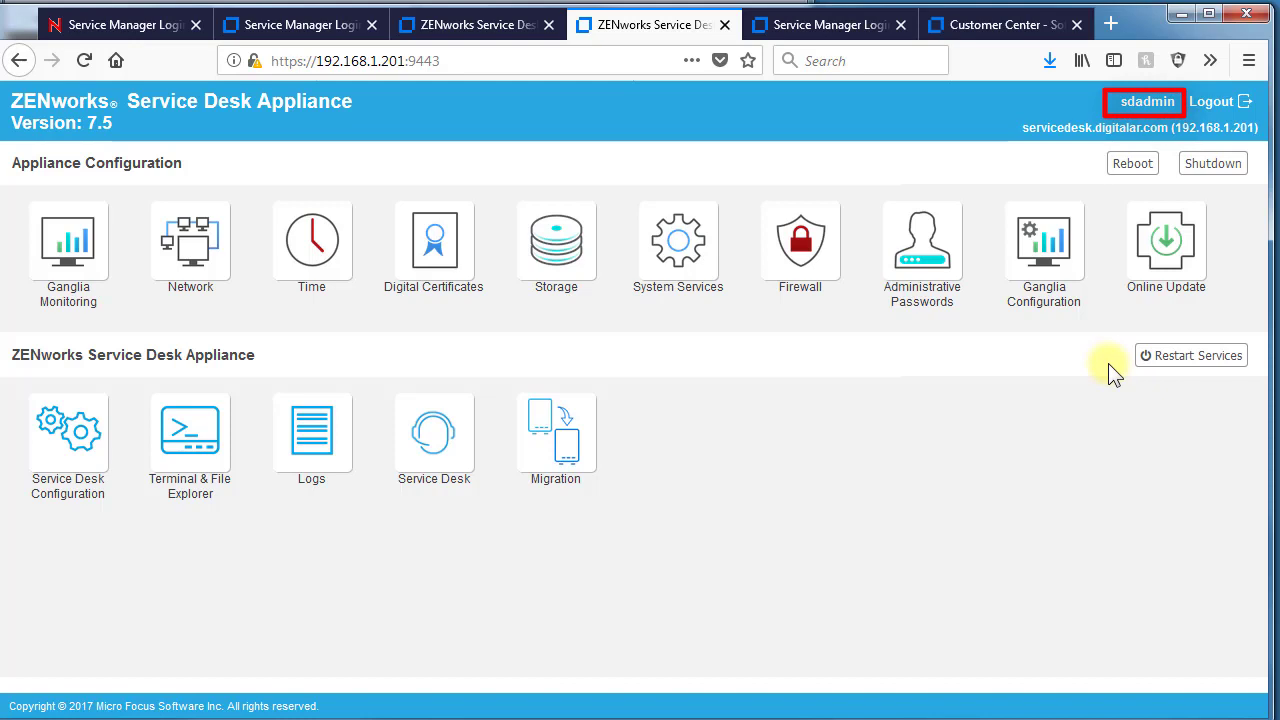
# Log out of the appliance administration console.
pyautogui.click(1212, 102)
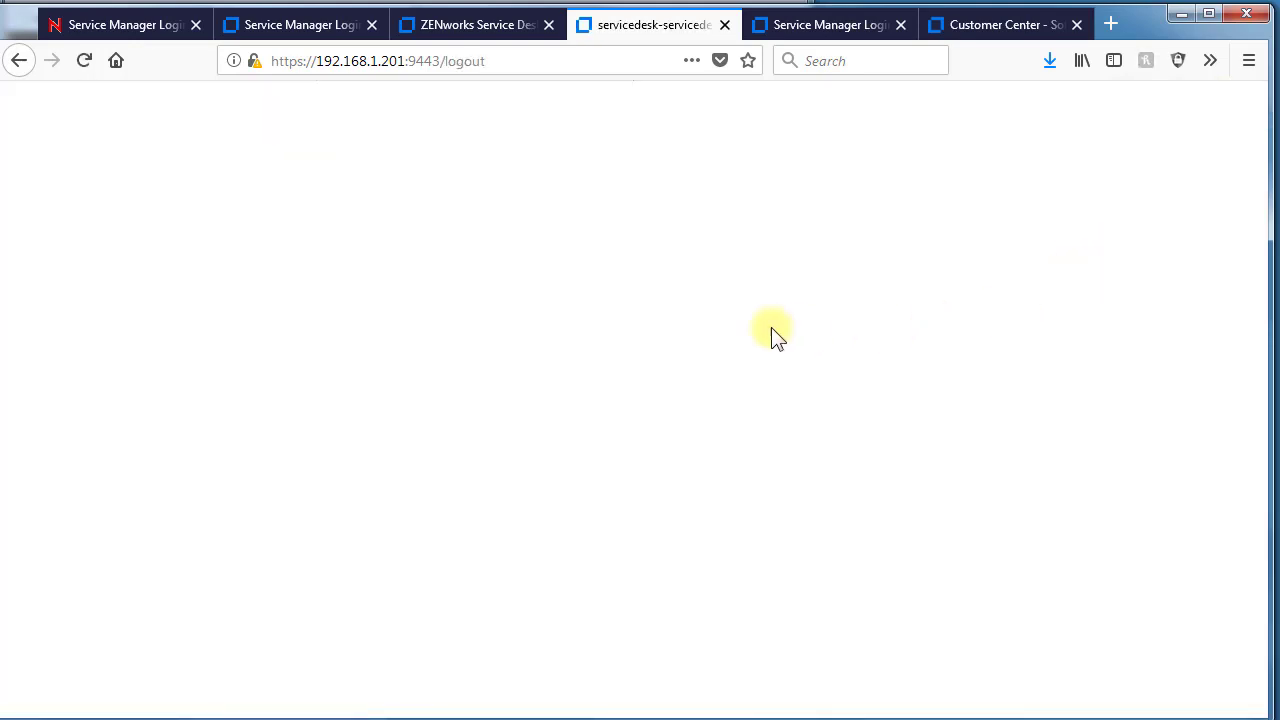